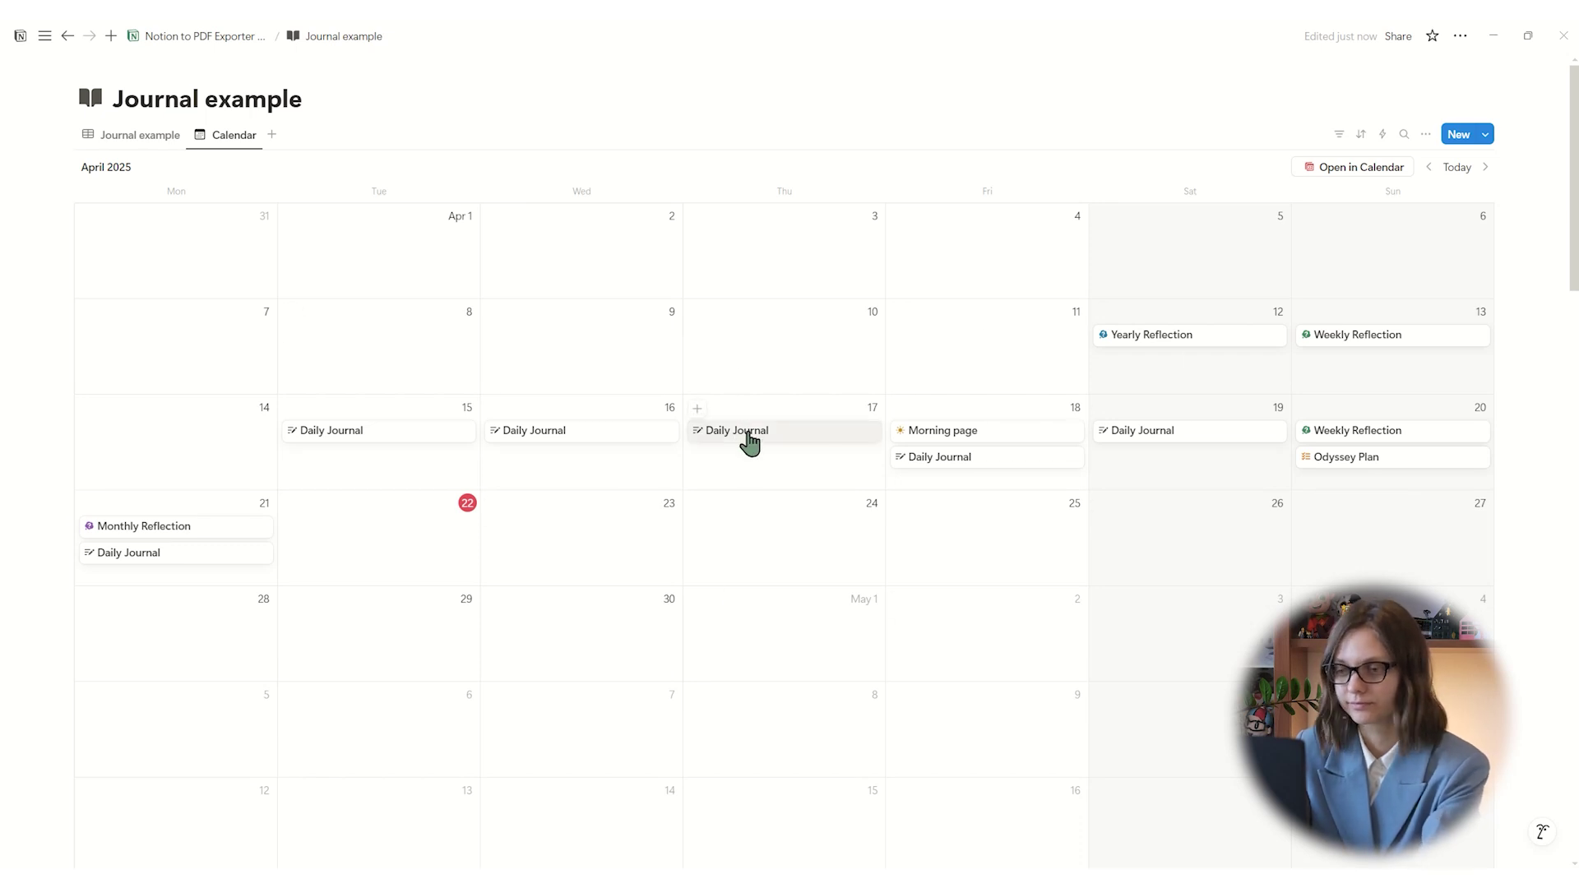
- Preview the Apr 17 Daily Journal and Apr 20 Weekly Reflection entries
click(748, 442)
scroll(814, 385, down, 3)
scroll(817, 381, down, 3)
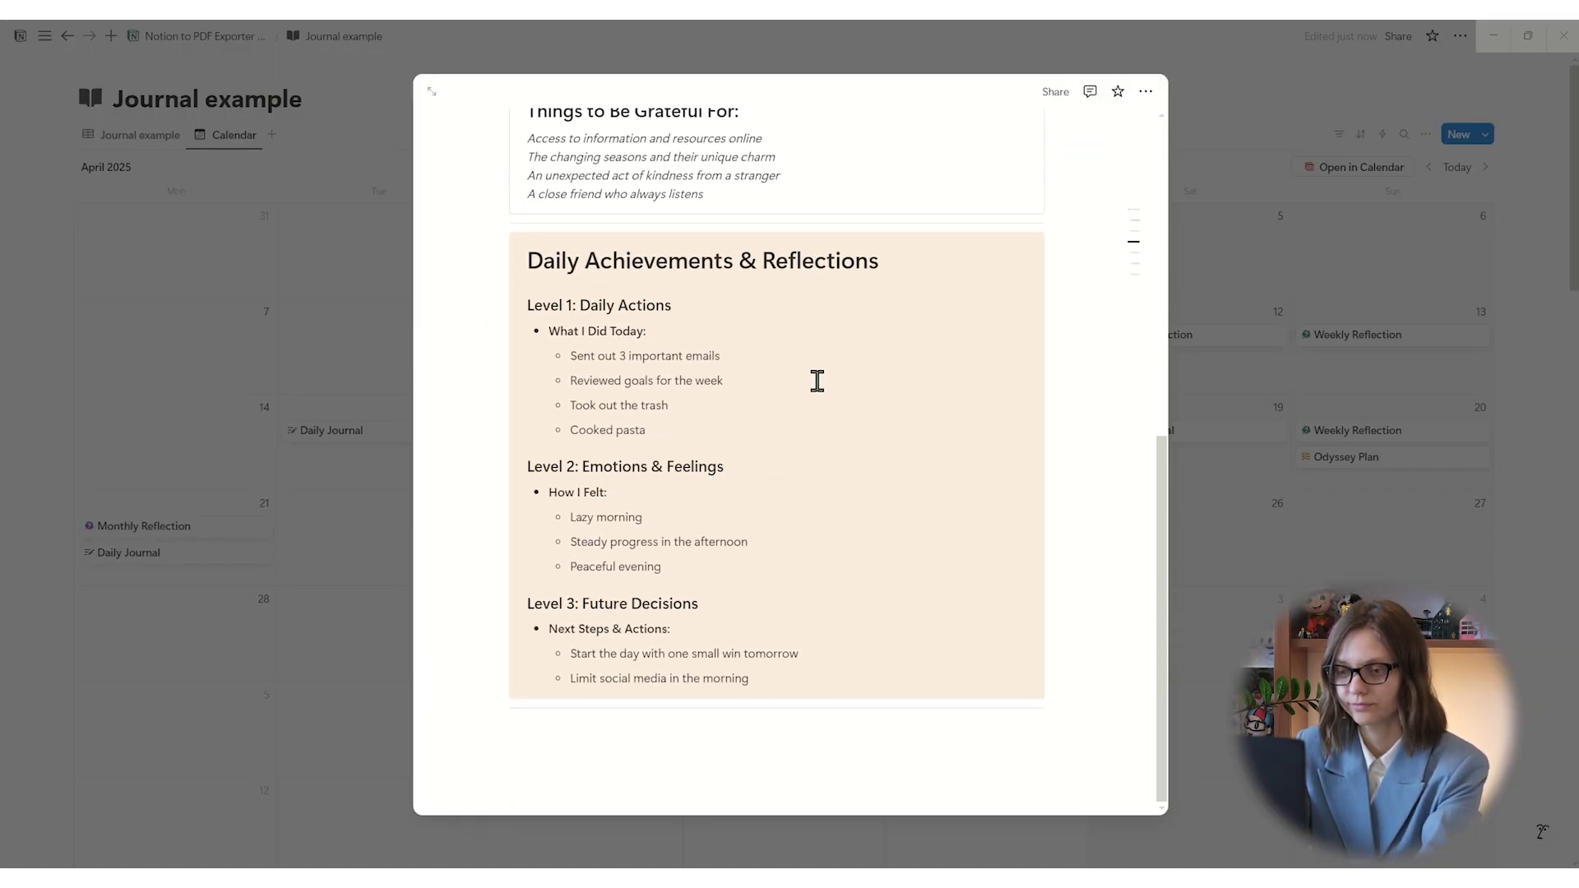
click(1237, 530)
click(1357, 430)
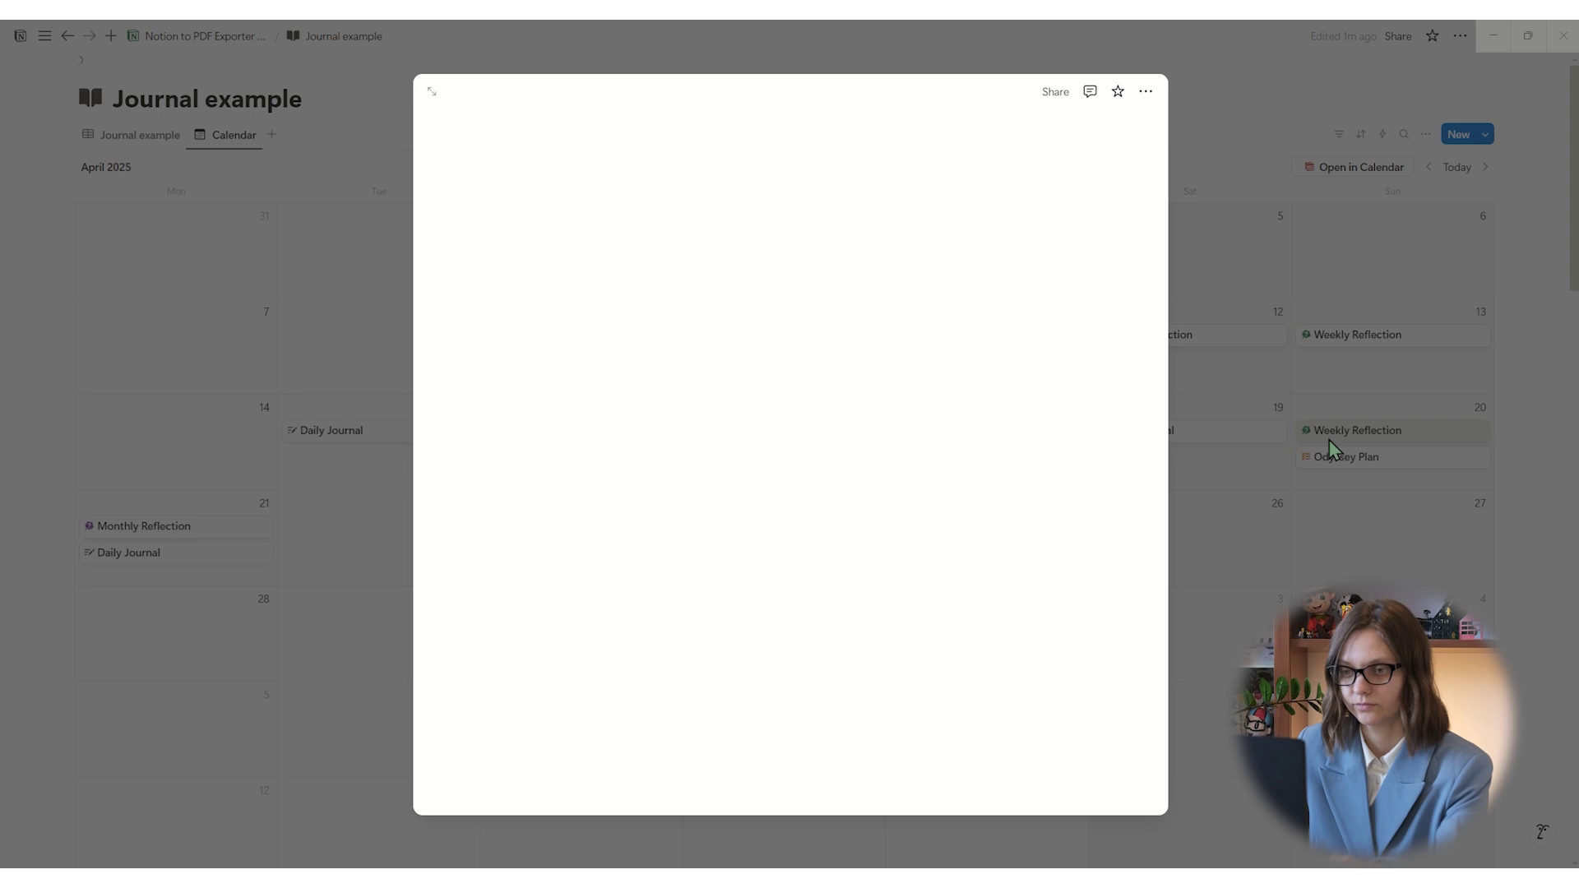
scroll(954, 370, down, 2)
scroll(954, 371, down, 3)
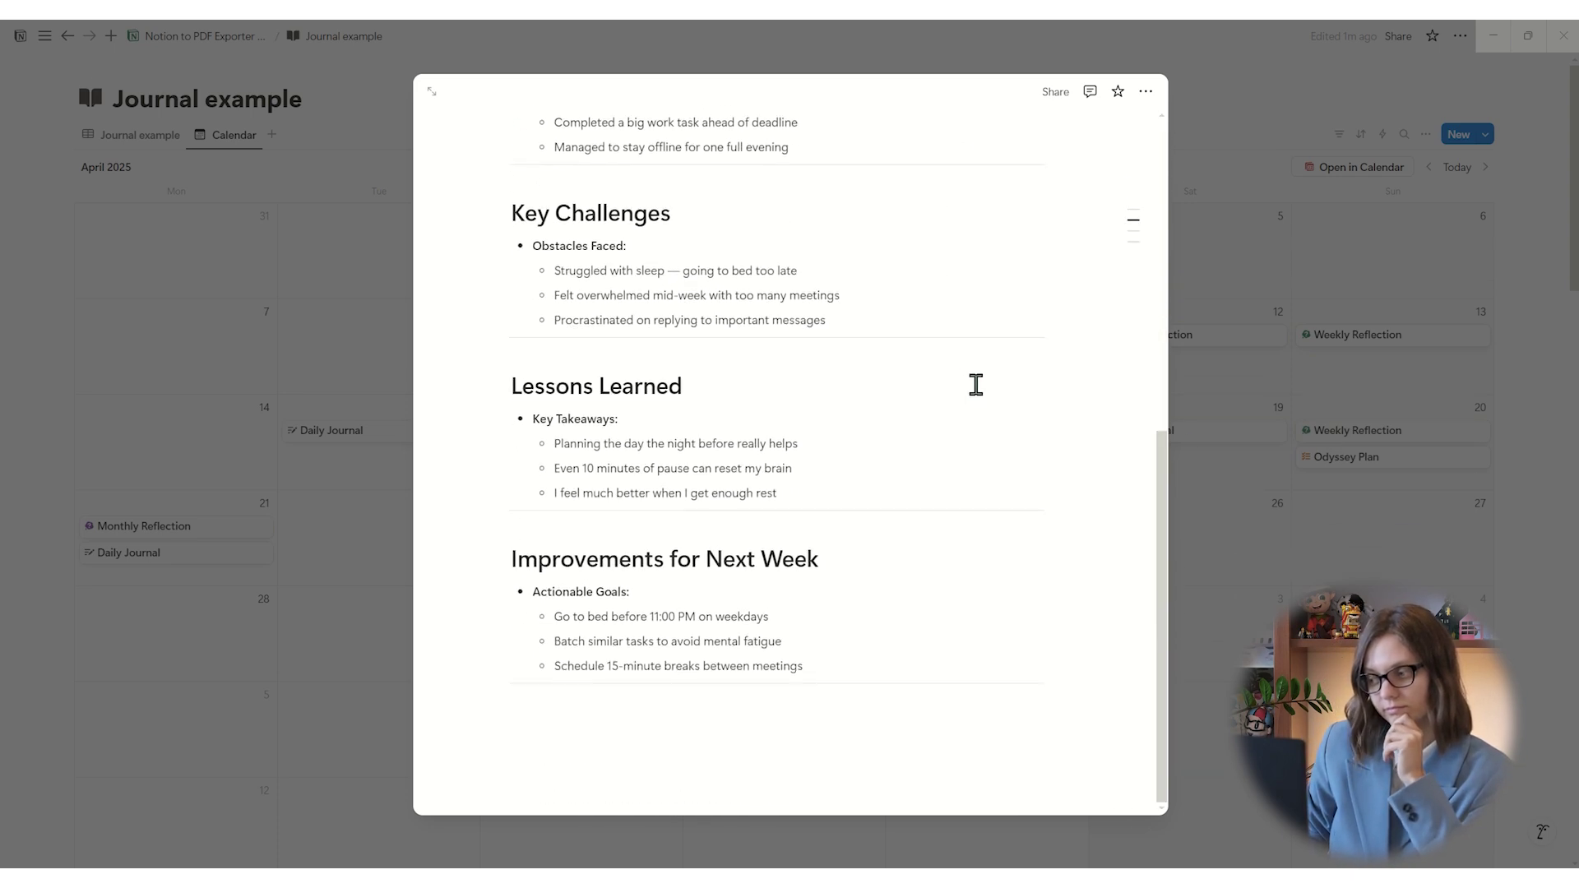
click(1238, 516)
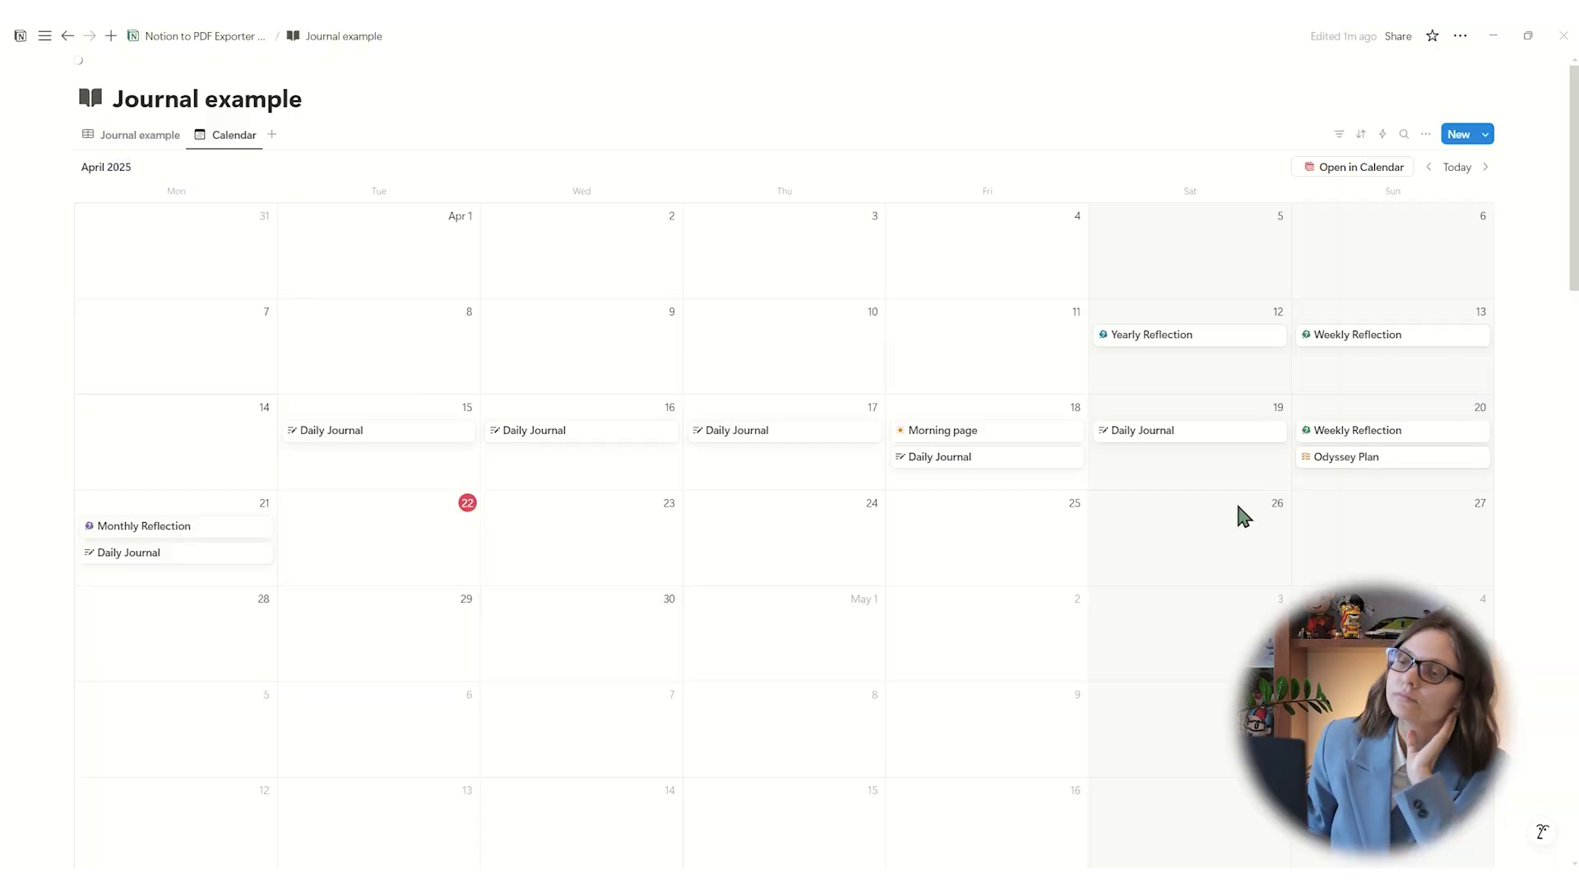
- Export the Journal example database in PDF format
click(1457, 41)
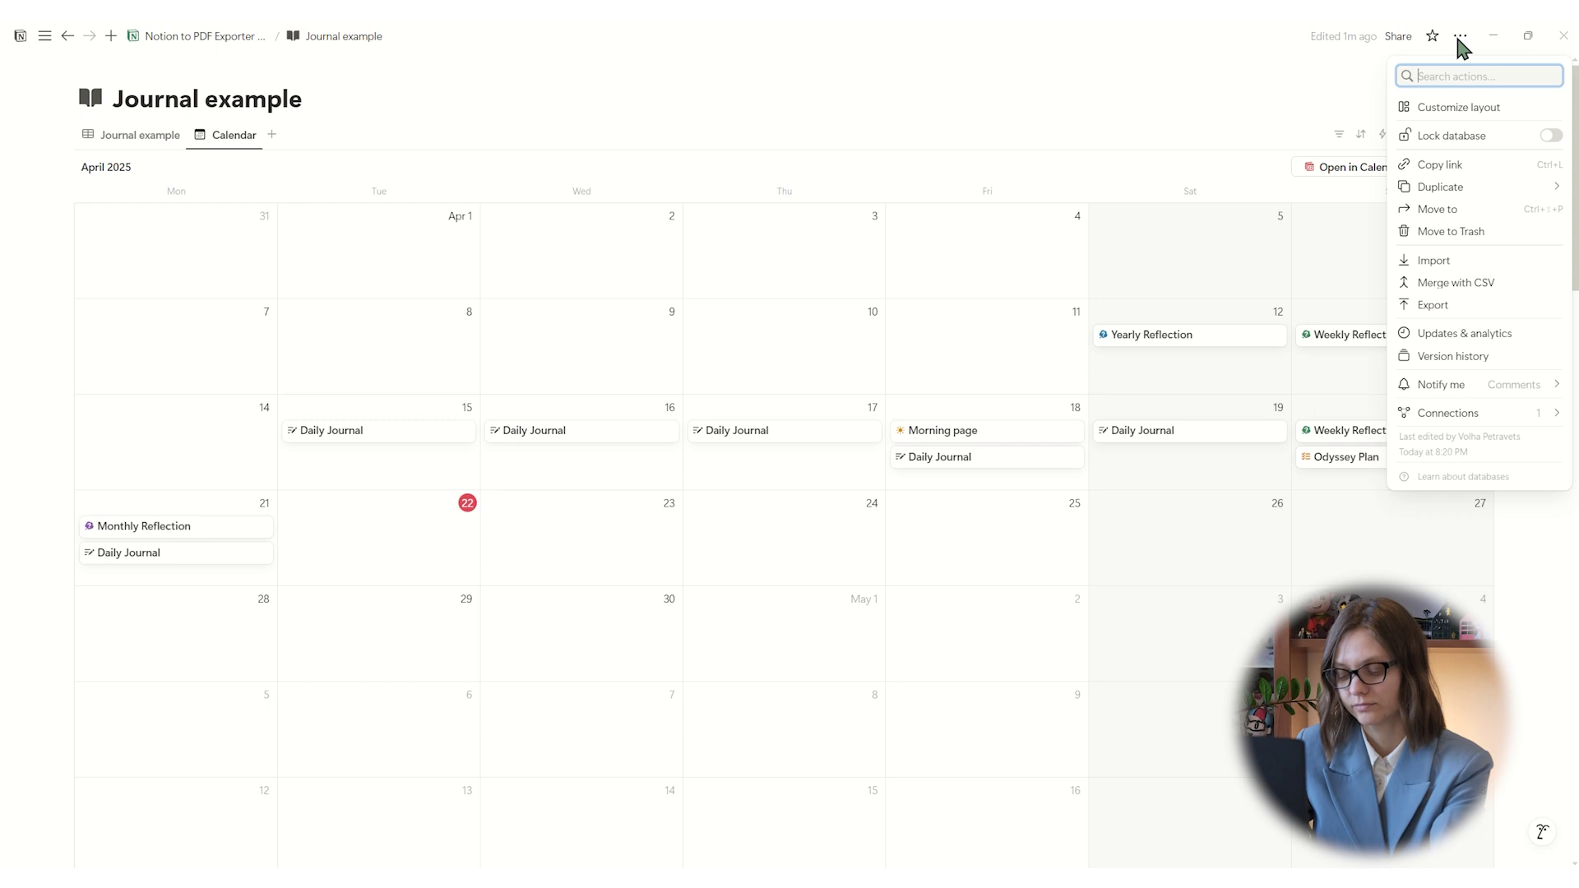
click(1438, 305)
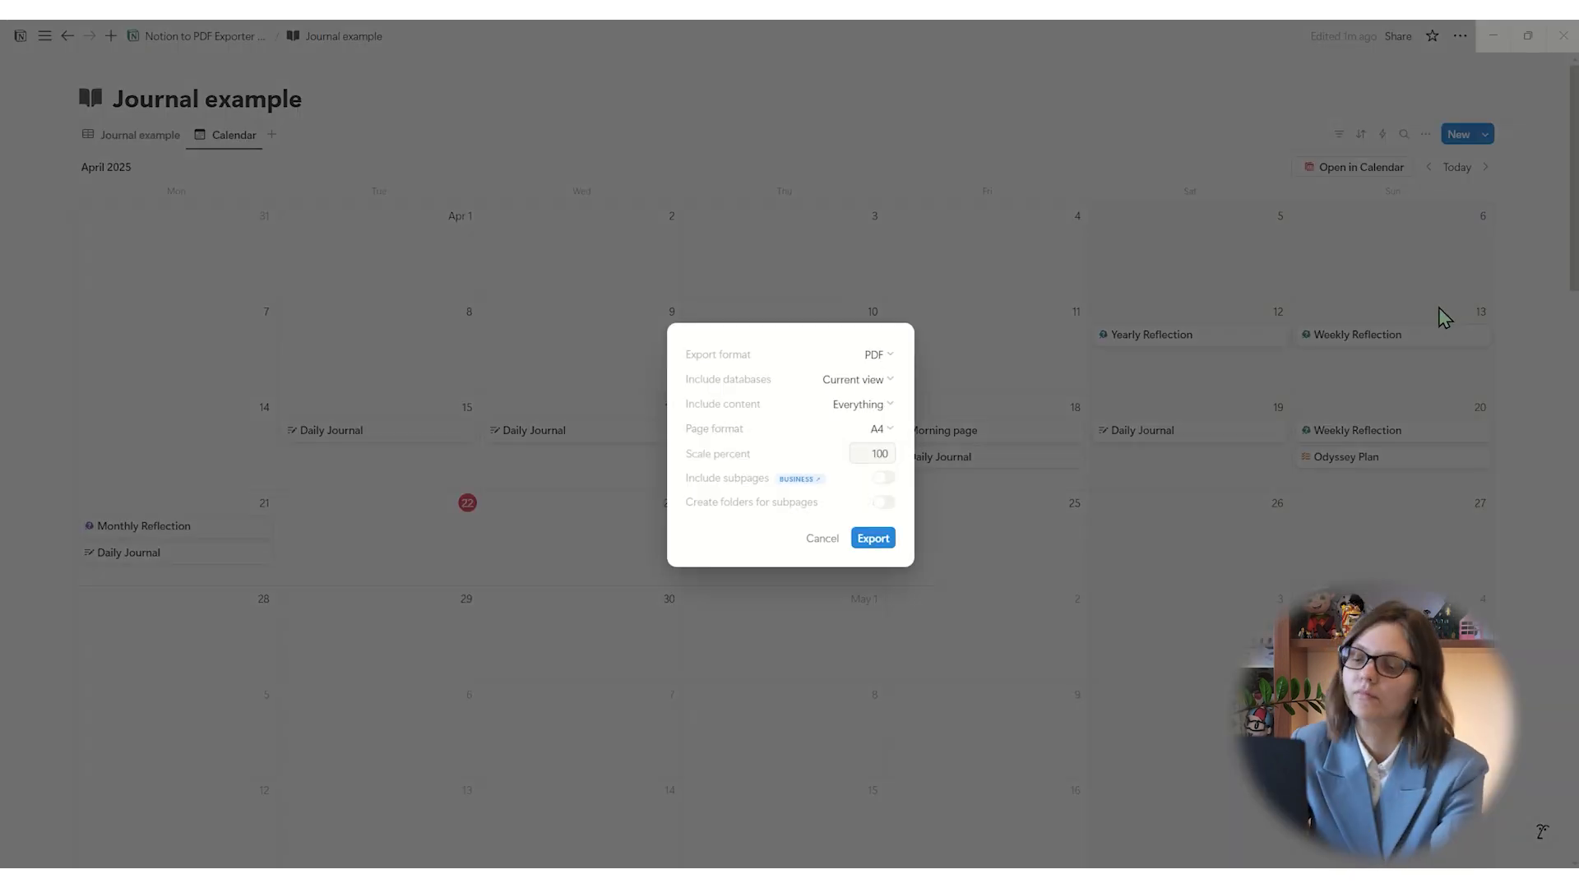
click(875, 543)
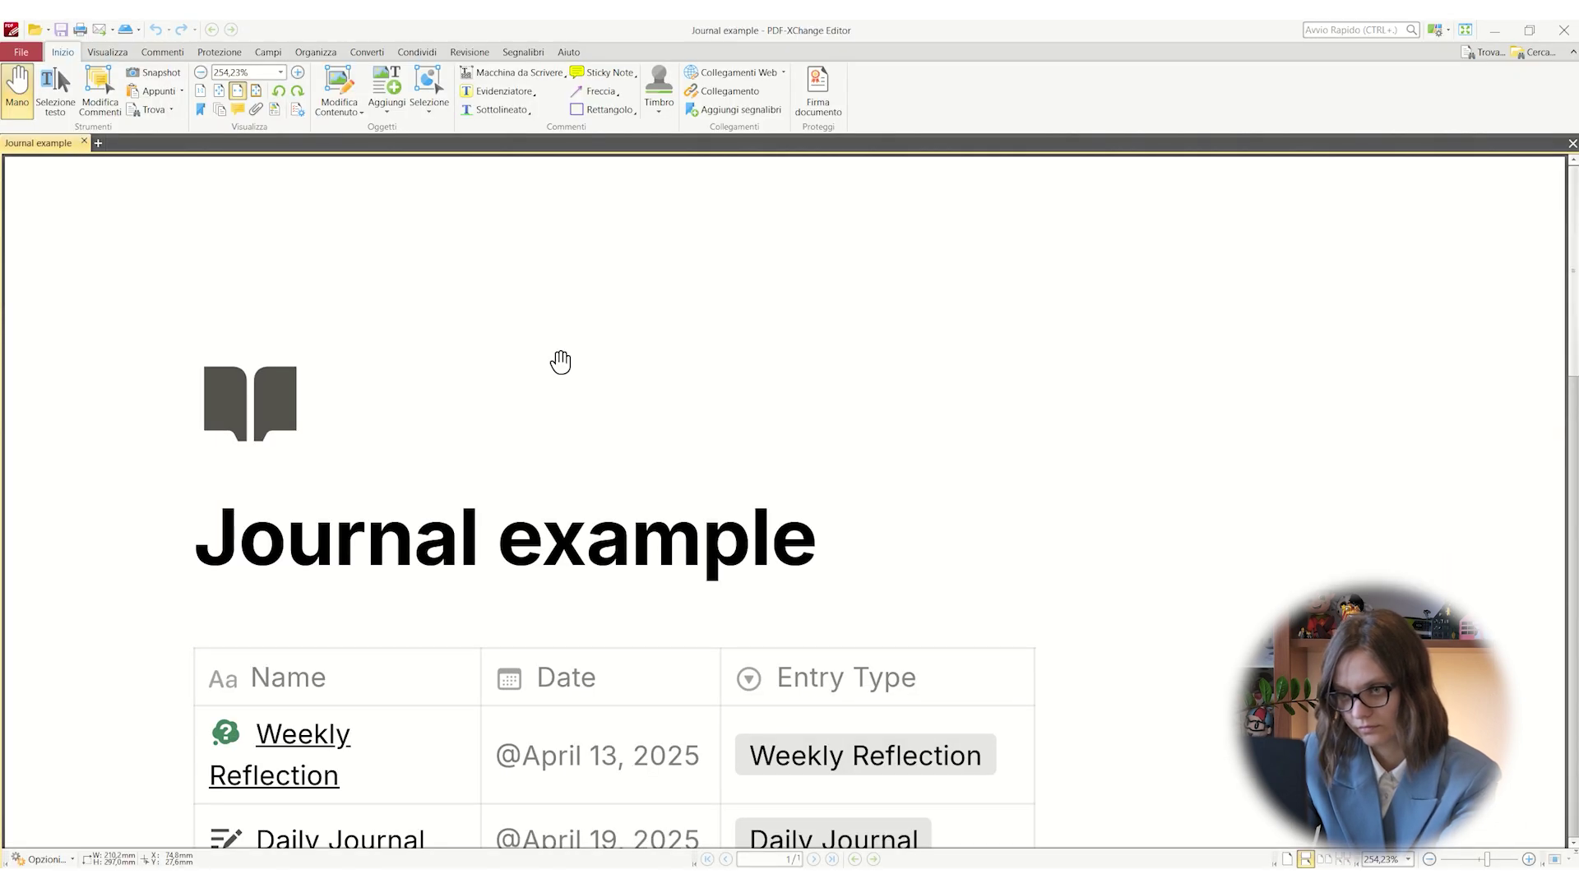
- Fit the whole exported Journal example page in the PDF-XChange view
key(ctrl+8)
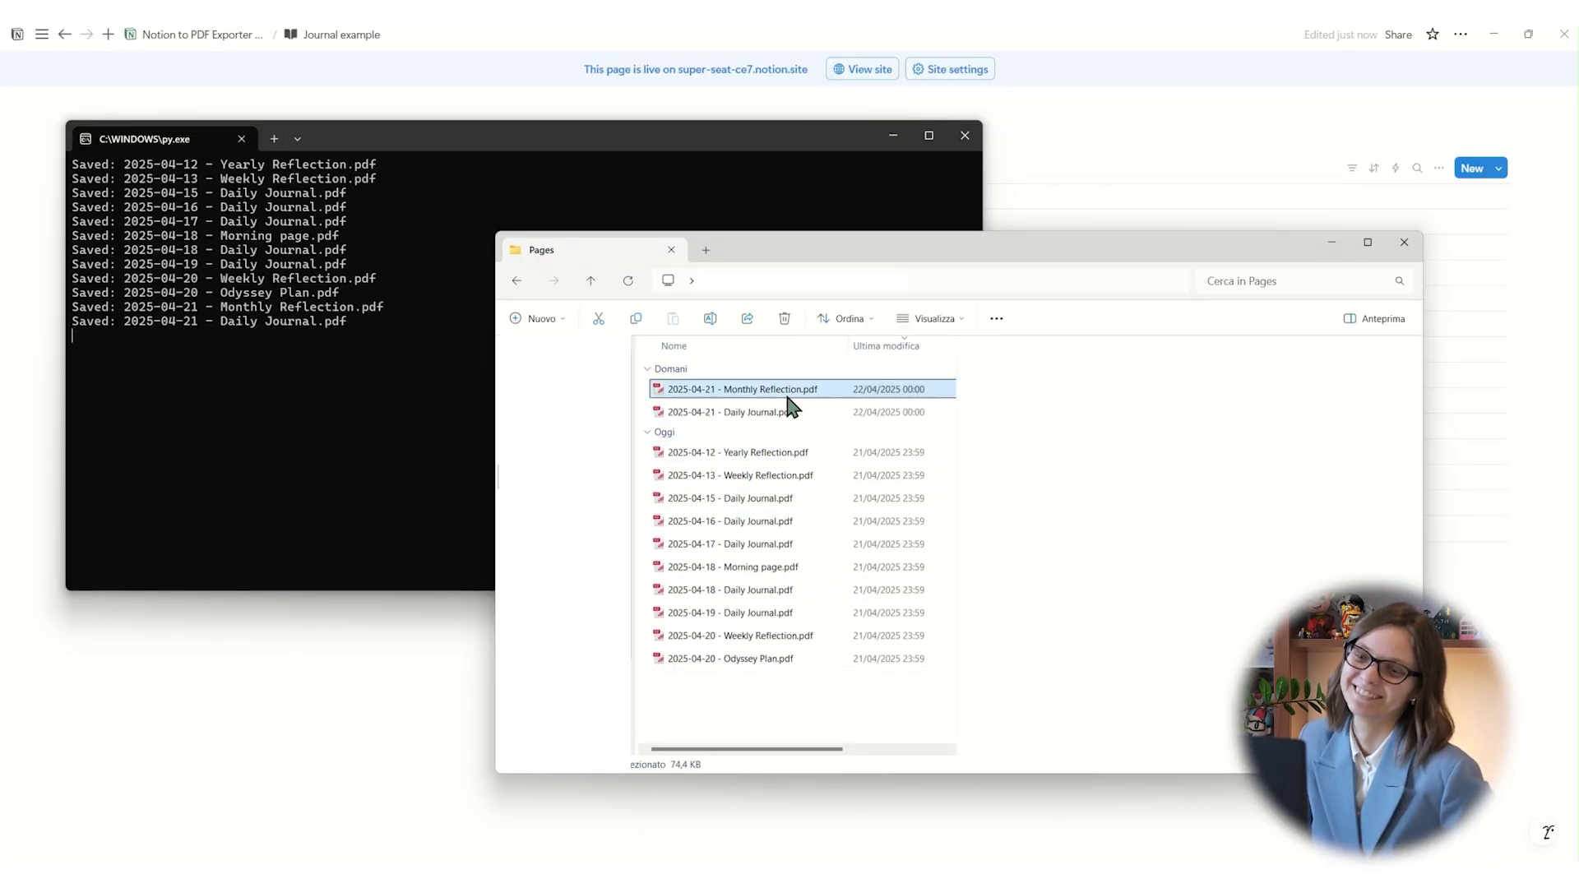
- Preview All_Pages.pdf in test v10 and step through the dated journal PDFs
click(802, 284)
click(708, 391)
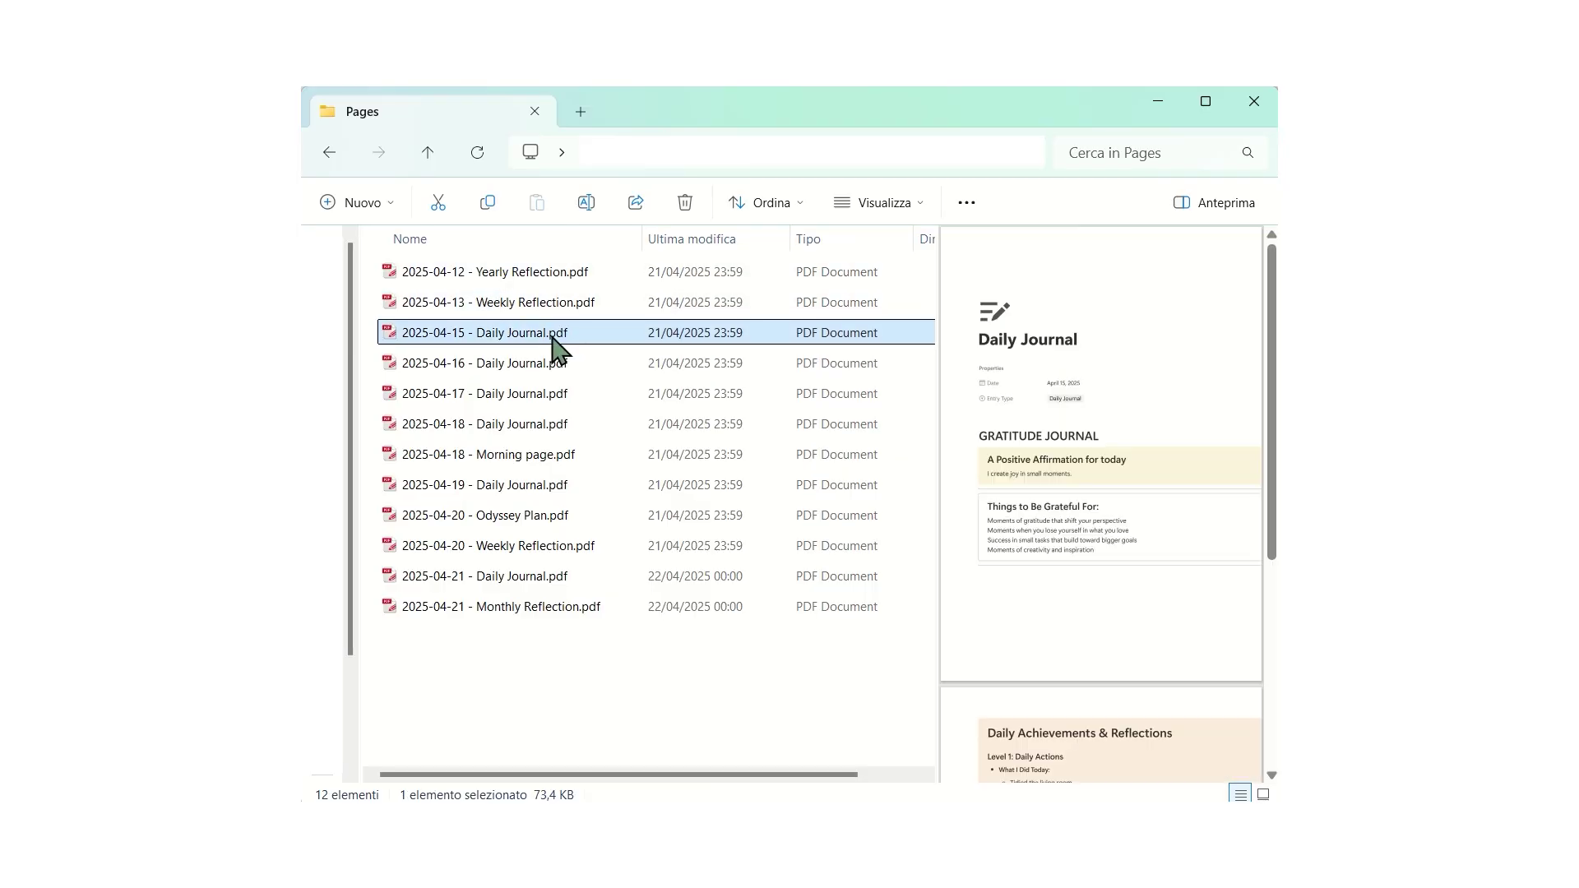
key(Down)
key(Down)
key(Down)
key(Down)
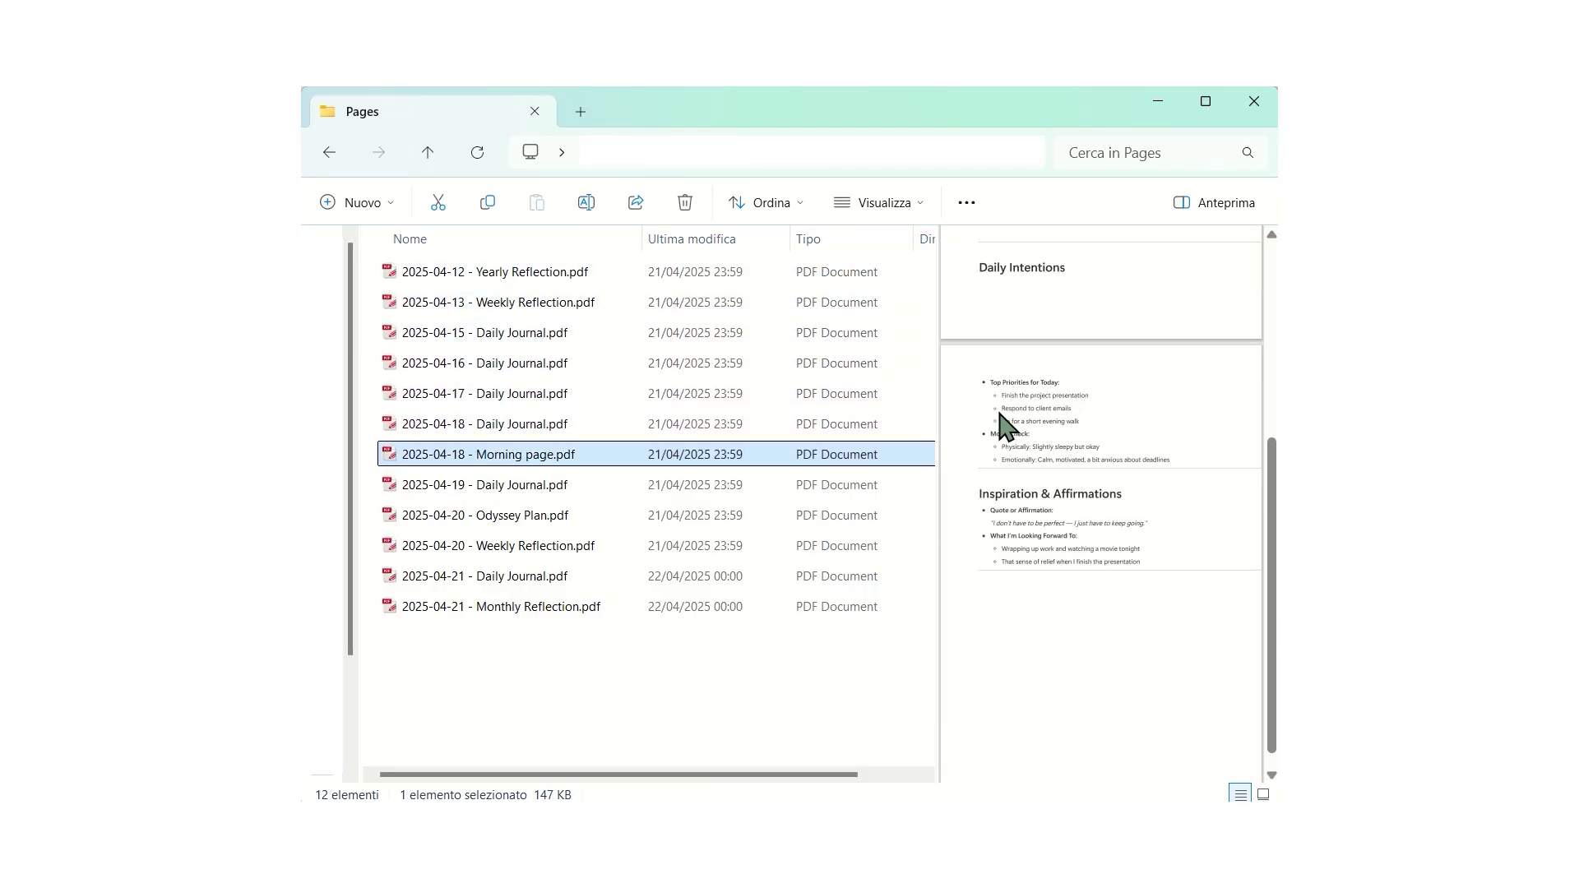
key(Down)
key(Down)
key(Down)
key(Down)
key(Down)
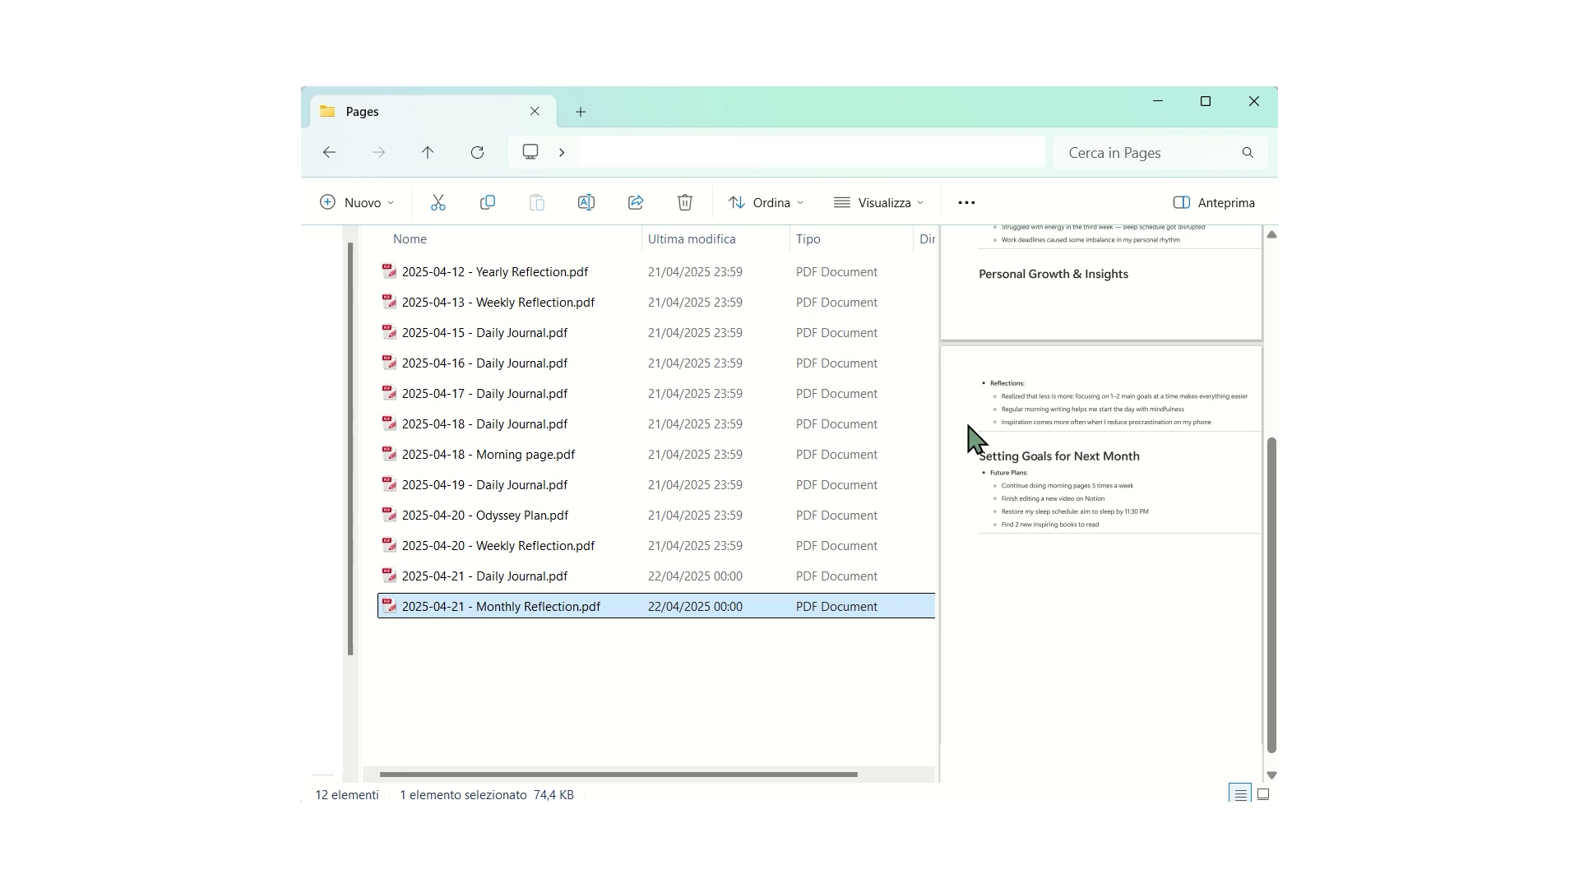
click(432, 161)
scroll(987, 388, down, 5)
scroll(1033, 381, down, 5)
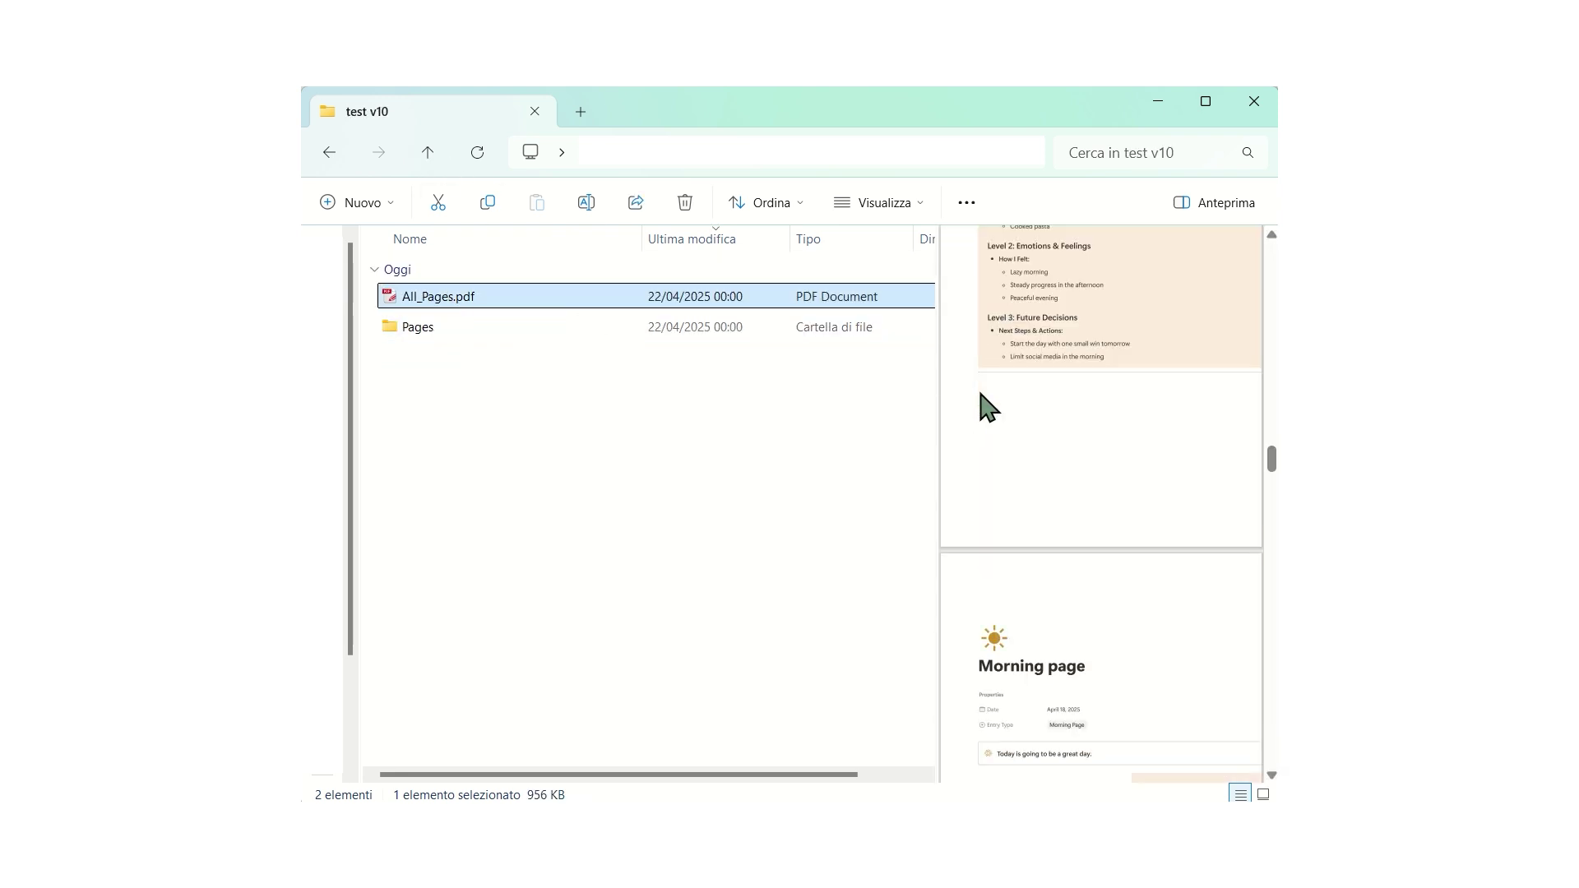
scroll(986, 408, down, 5)
scroll(1027, 305, up, 10)
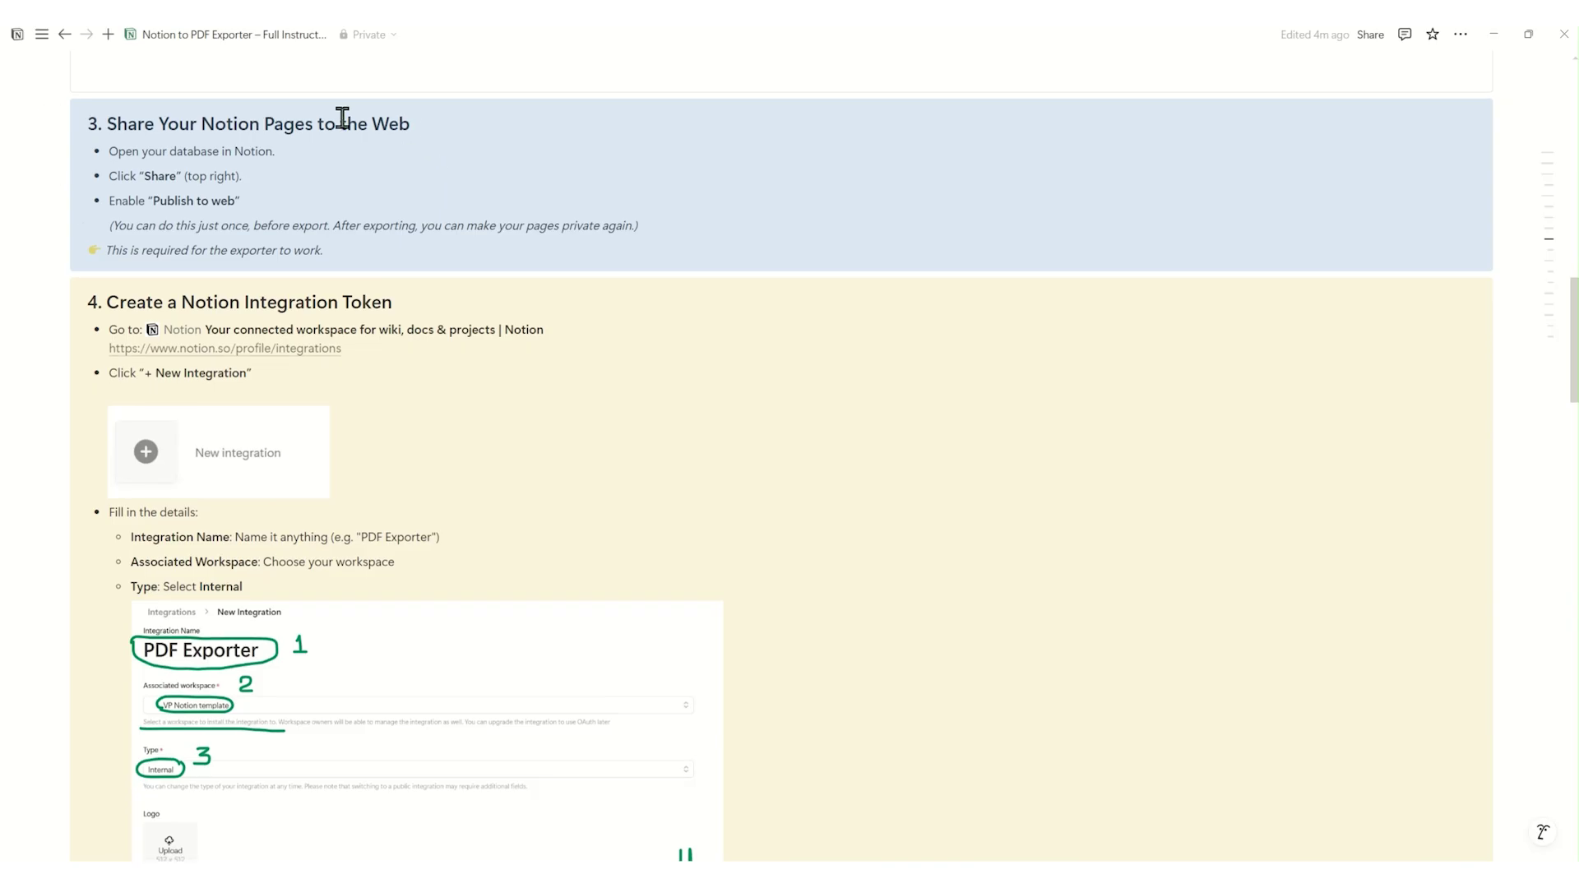
scroll(342, 117, down, 2)
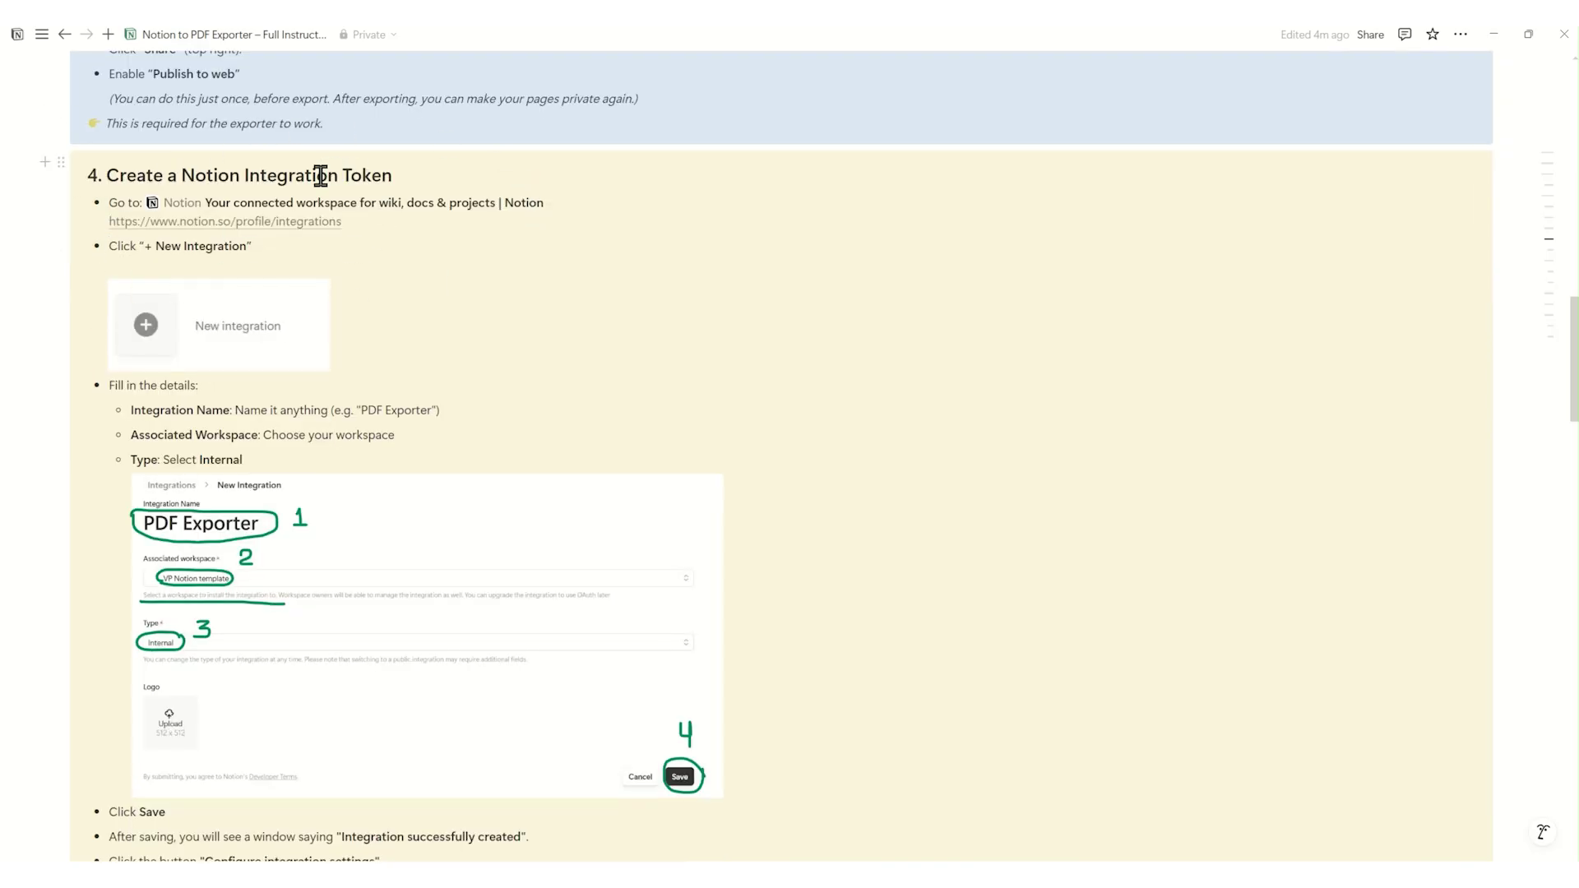
- Create a 'PDF Exporter' integration for the VP Notion template workspace
mouse_move(224, 221)
click(338, 216)
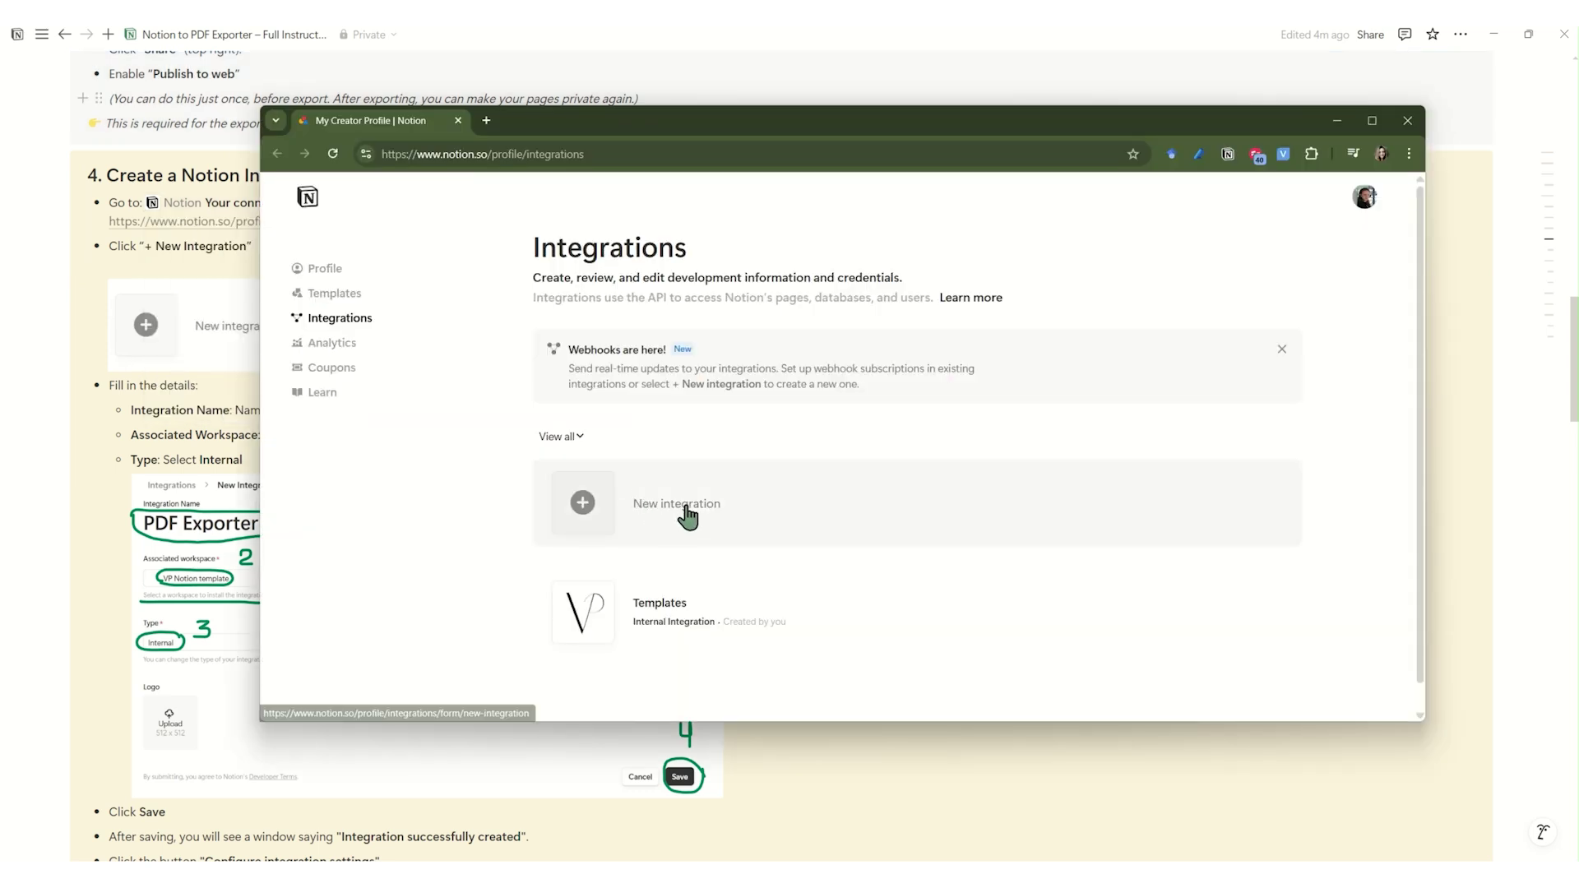
click(687, 517)
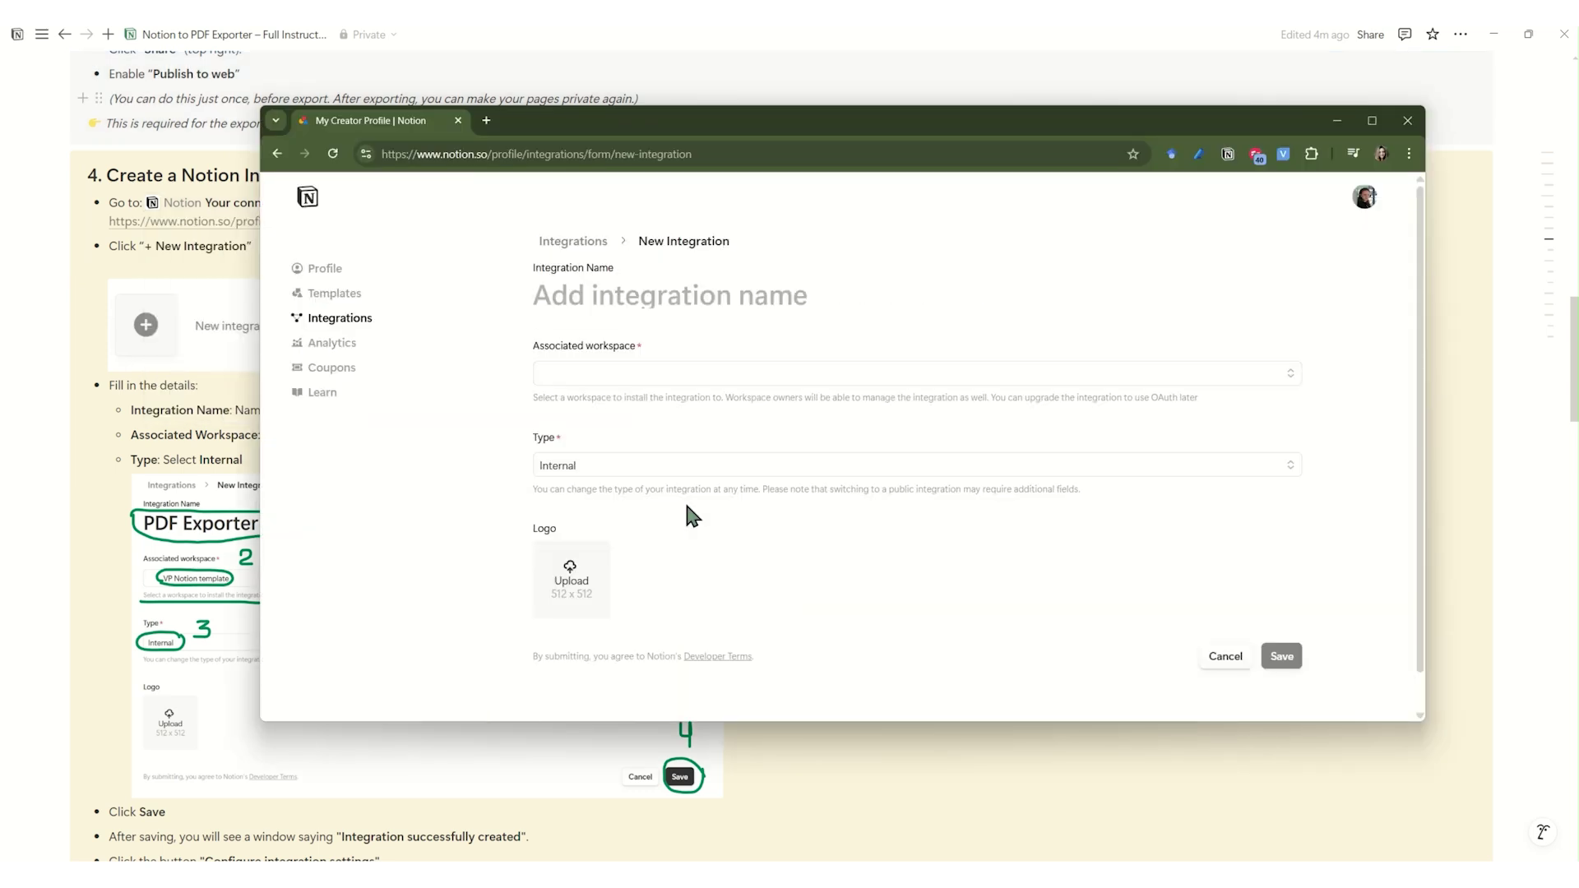
drag(261, 397, 533, 397)
drag(362, 411, 432, 410)
key(ctrl+c)
click(898, 295)
key(ctrl+v)
click(920, 373)
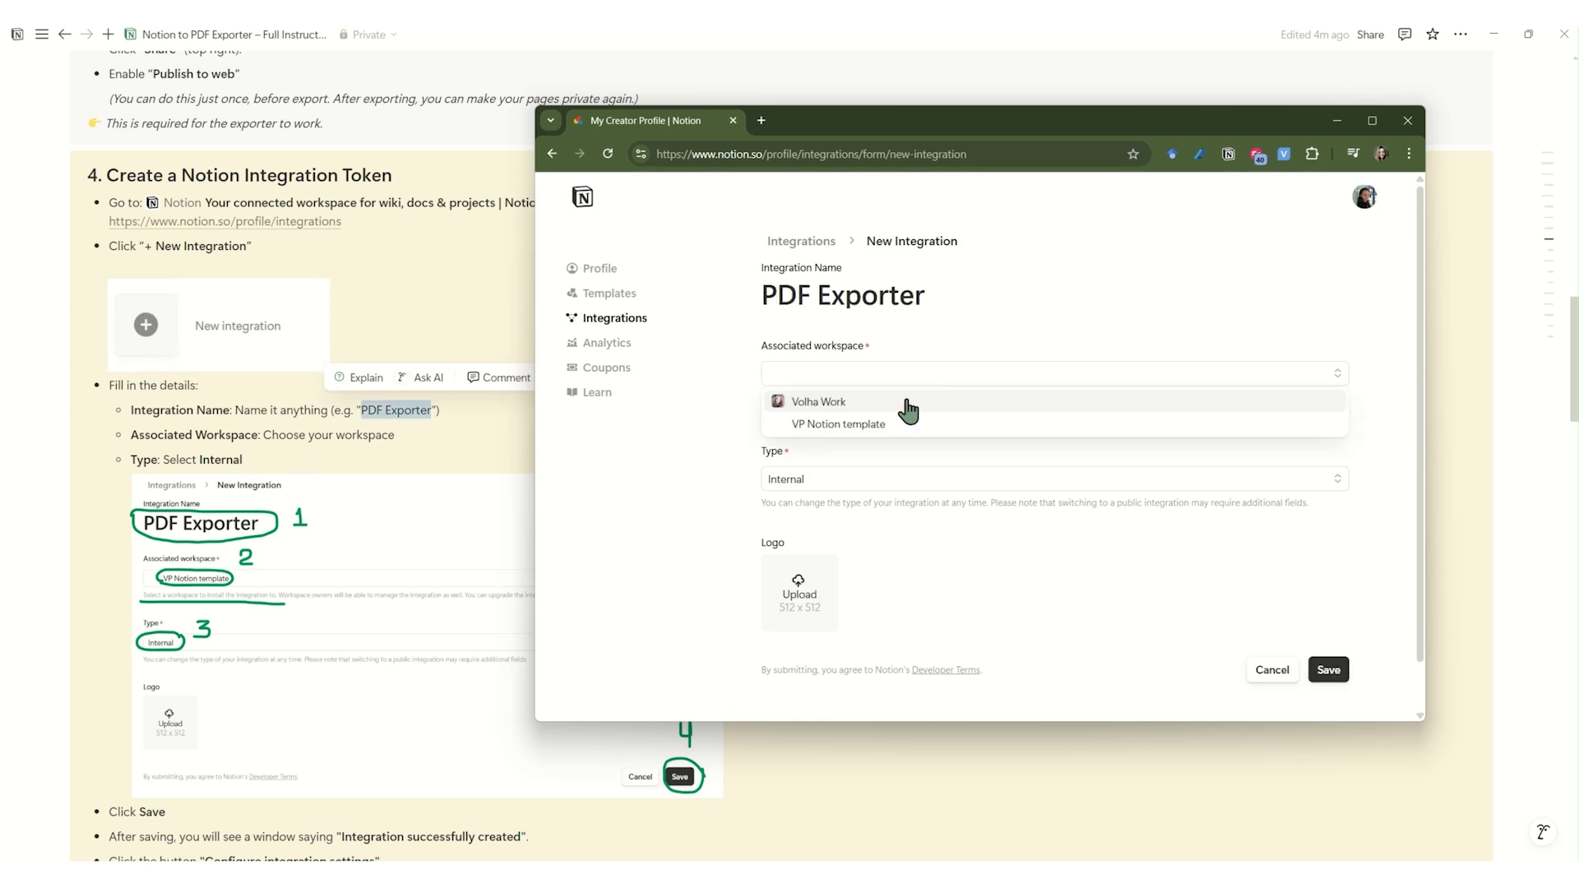
click(906, 417)
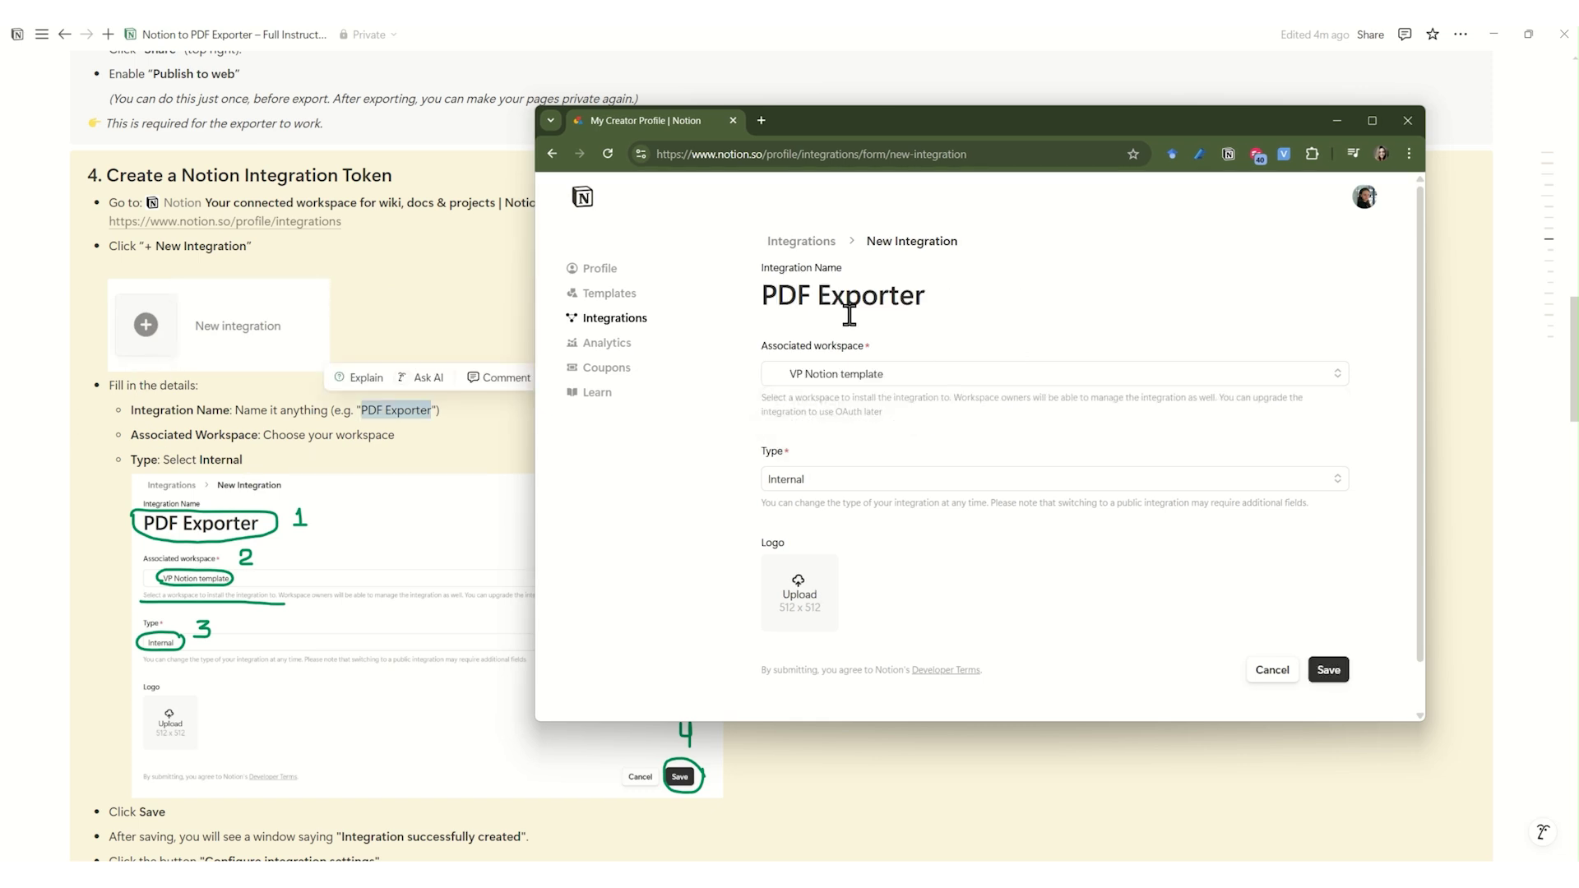
click(1328, 672)
- Reveal and copy the PDF Exporter internal integration secret
click(1014, 483)
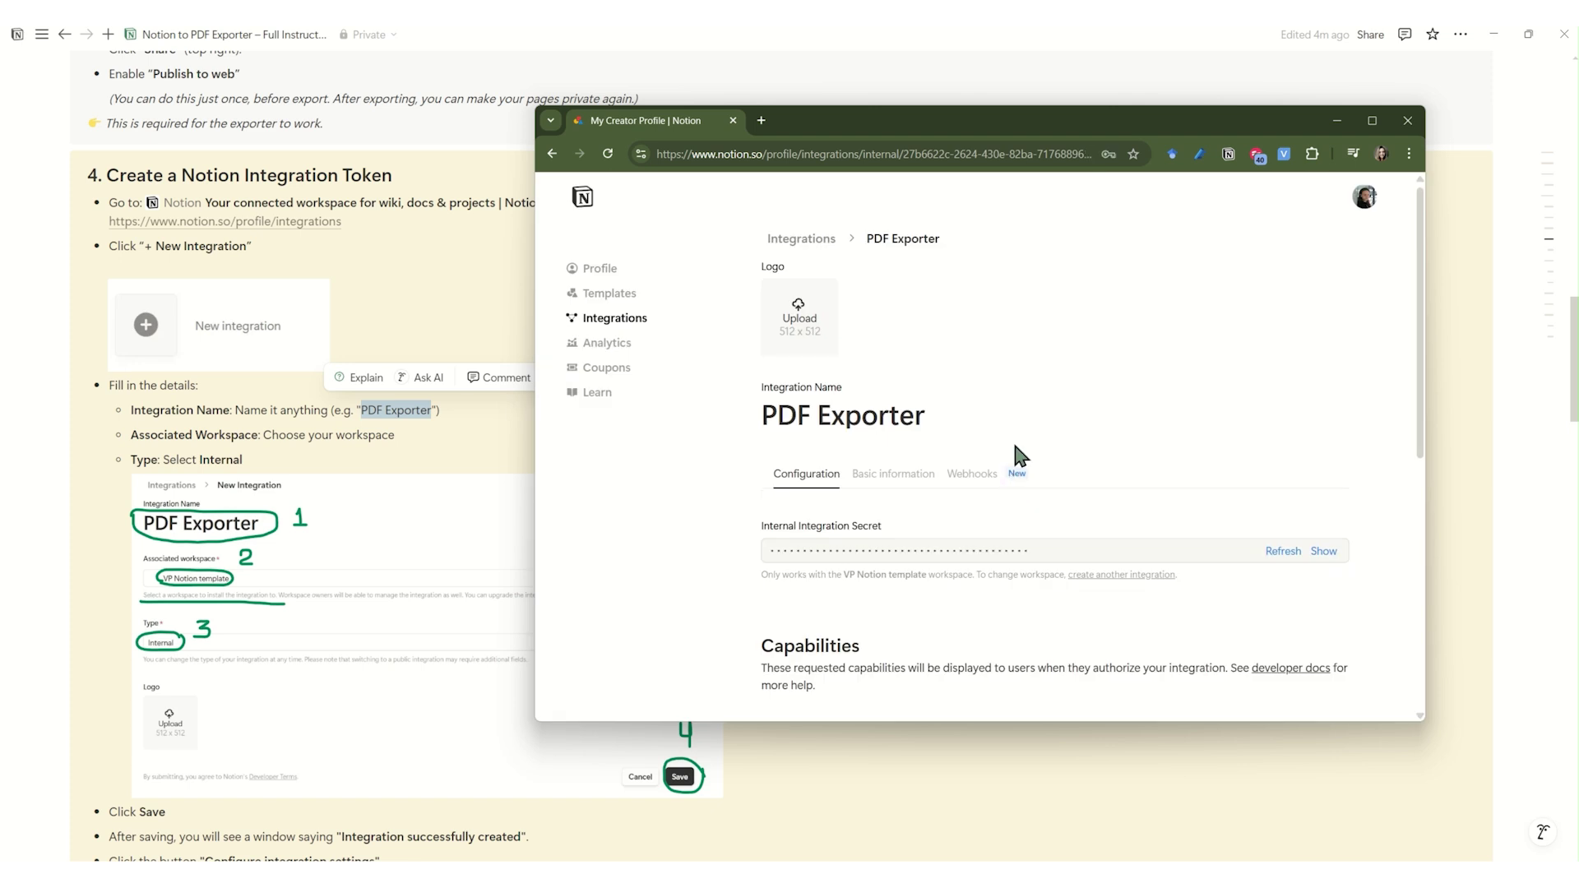
scroll(1249, 452, down, 2)
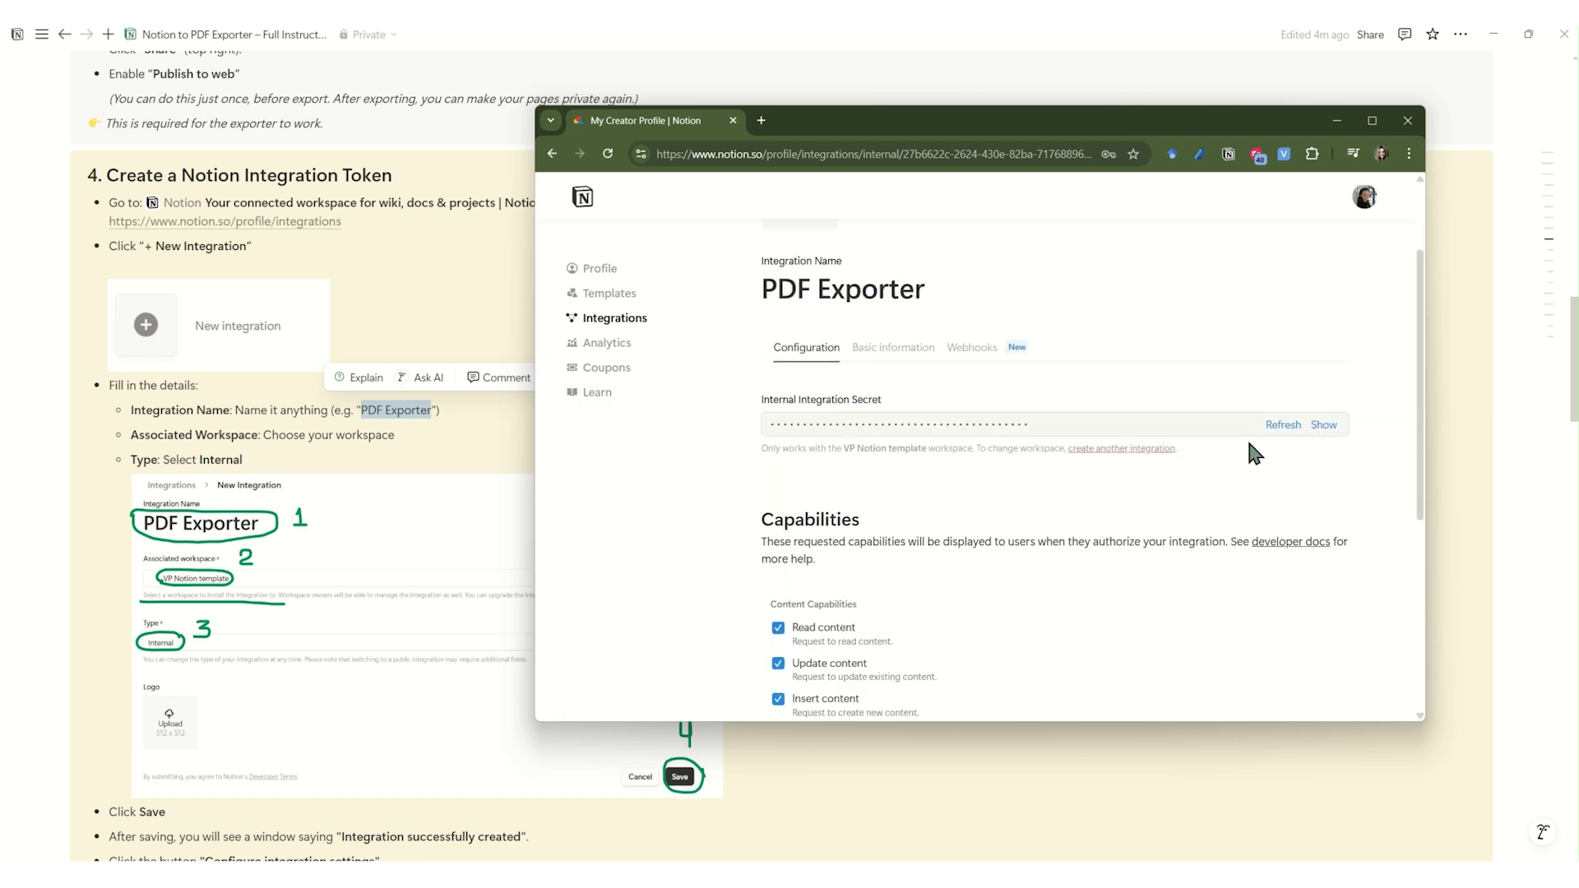
click(1322, 426)
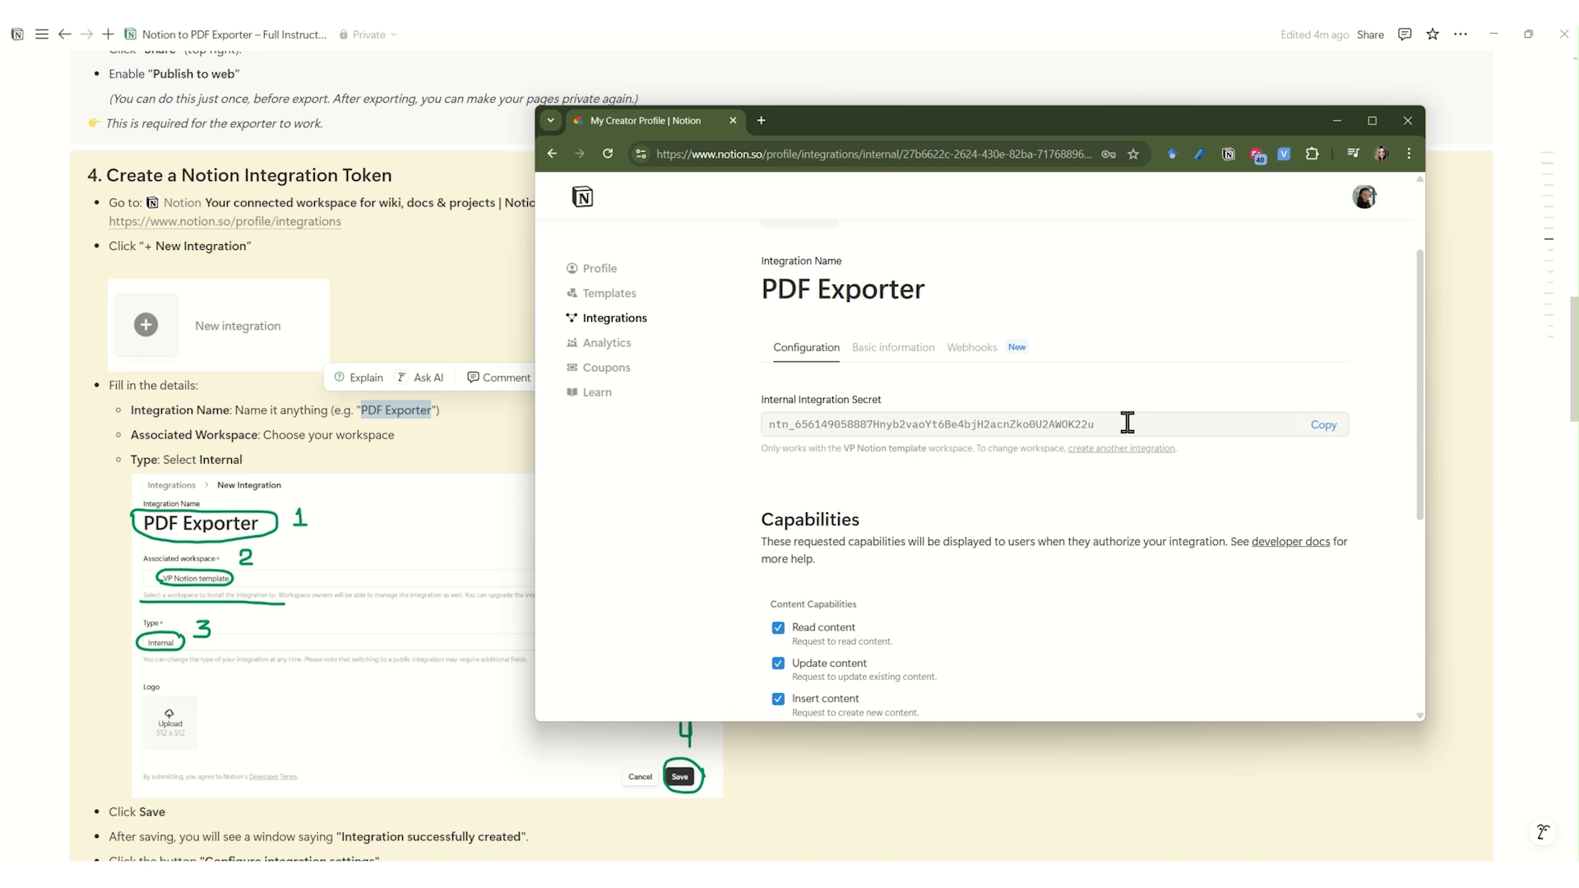
click(1330, 430)
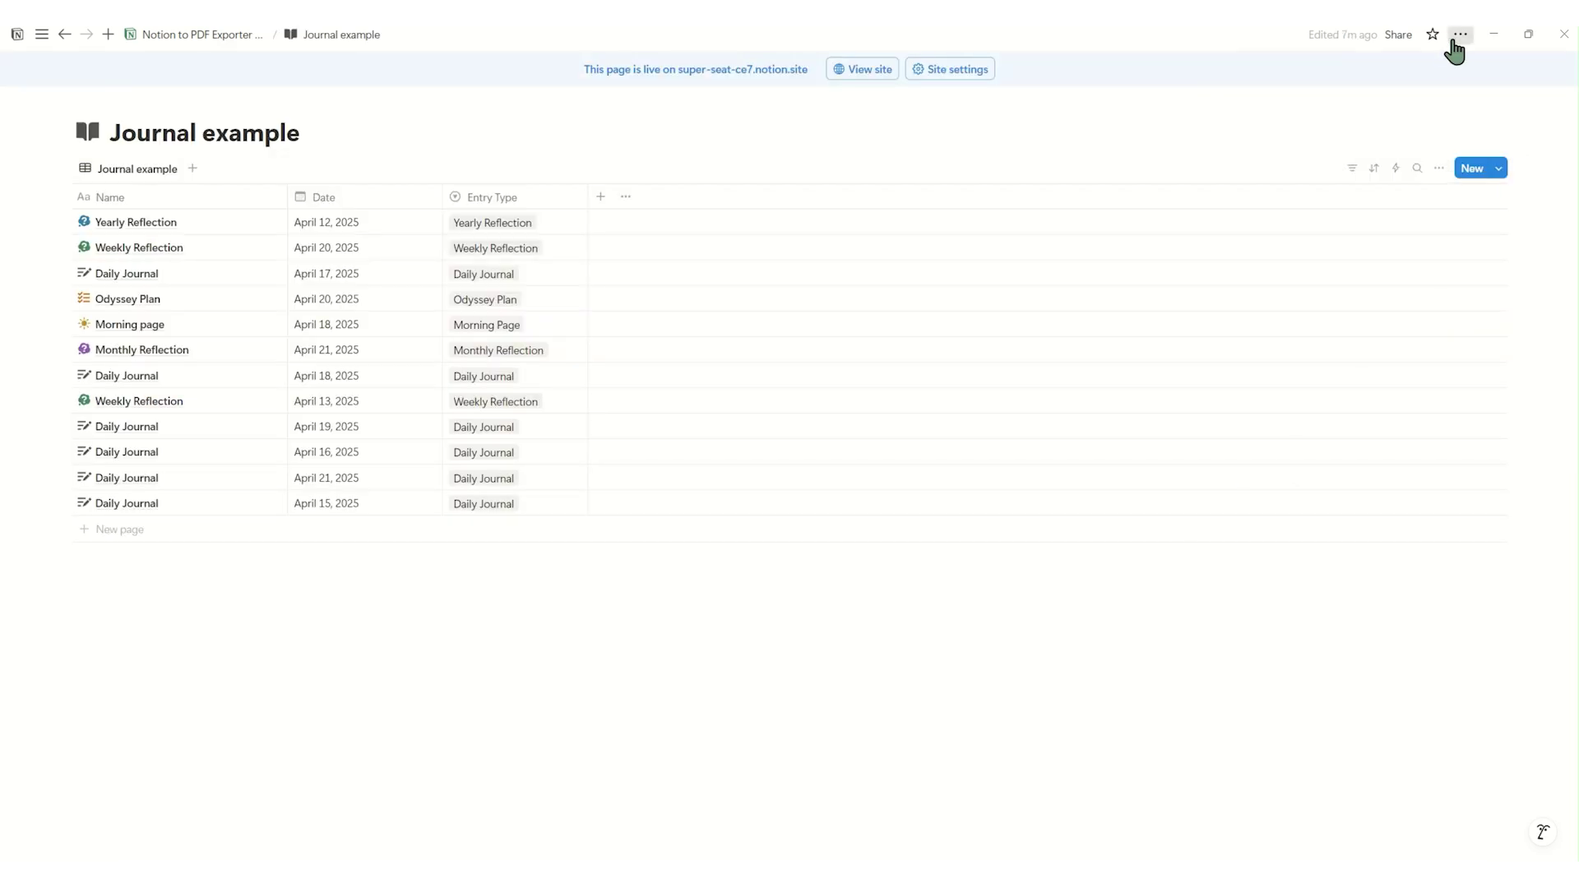
- Add PDF Exporter as a connection on the Journal example database and confirm access
click(1456, 34)
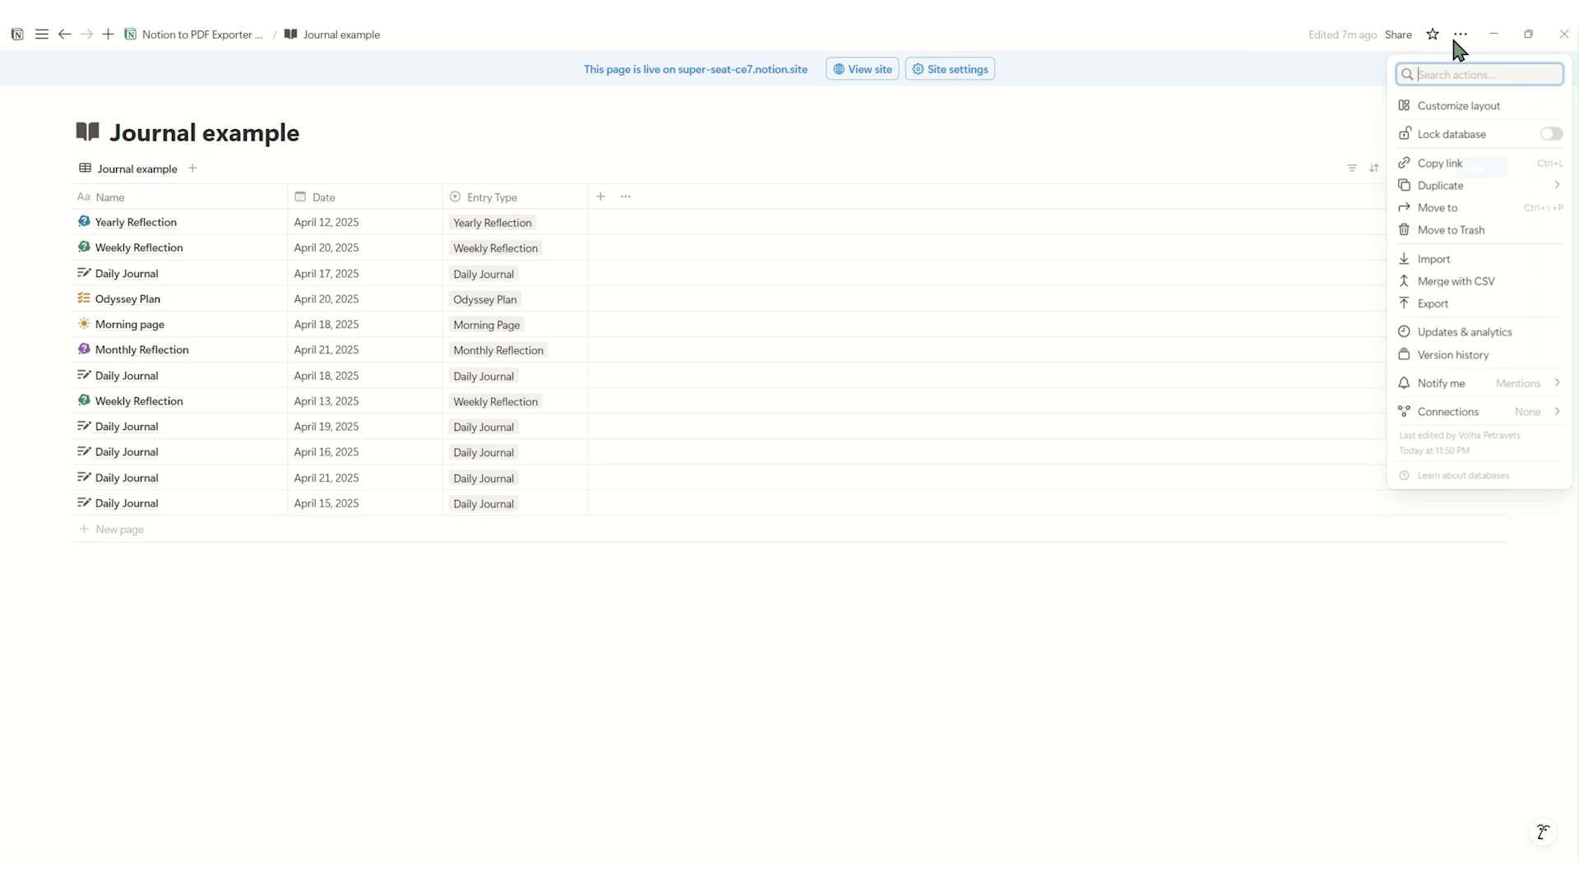
mouse_move(1449, 412)
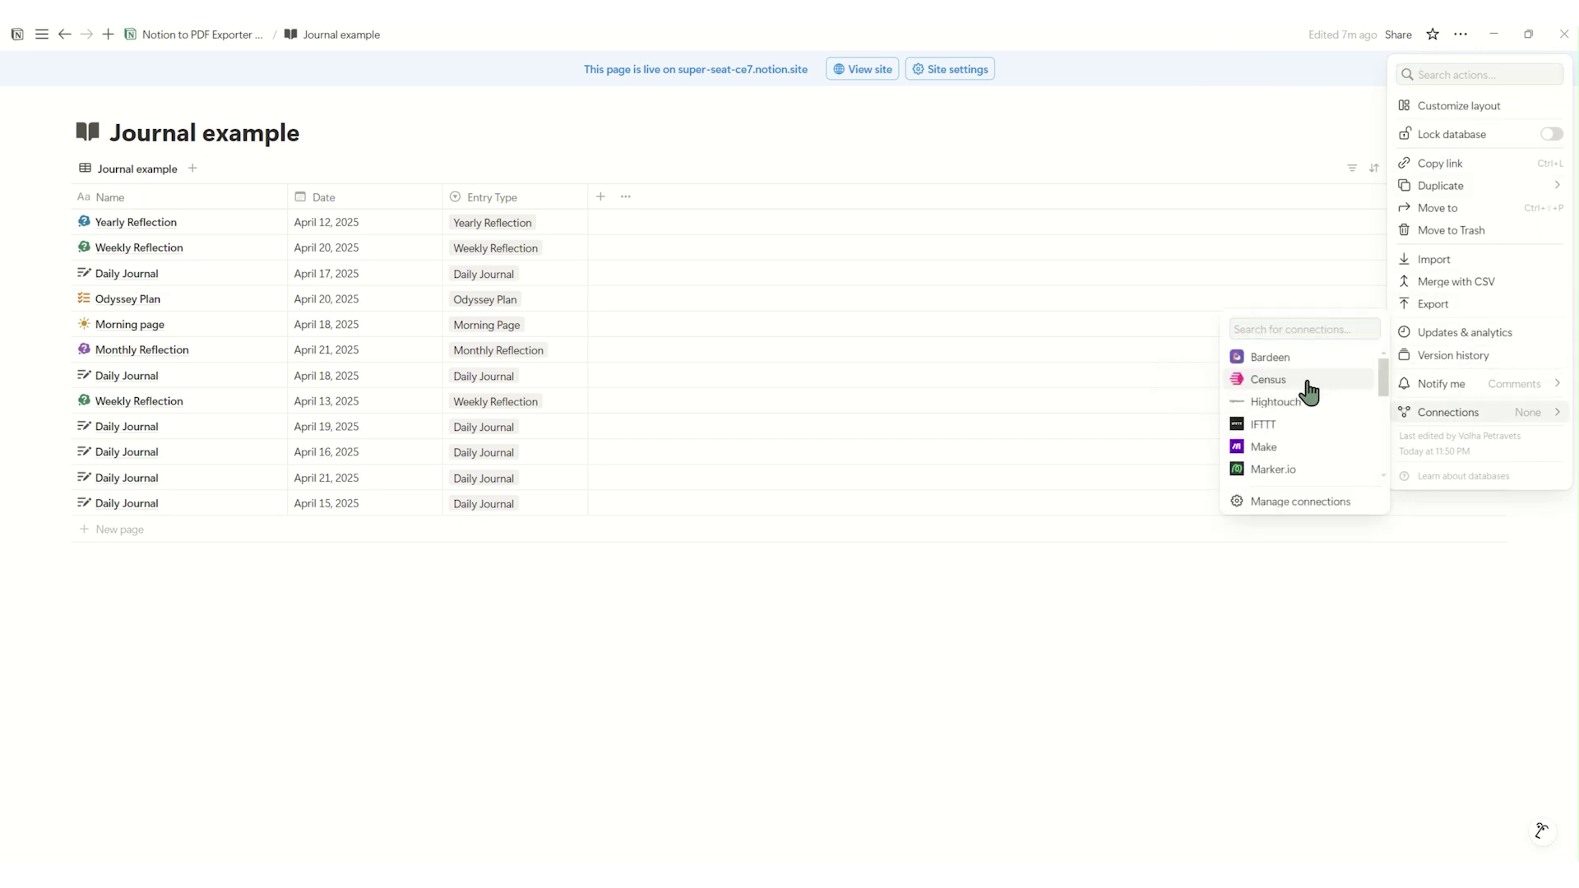
scroll(1305, 377, down, 3)
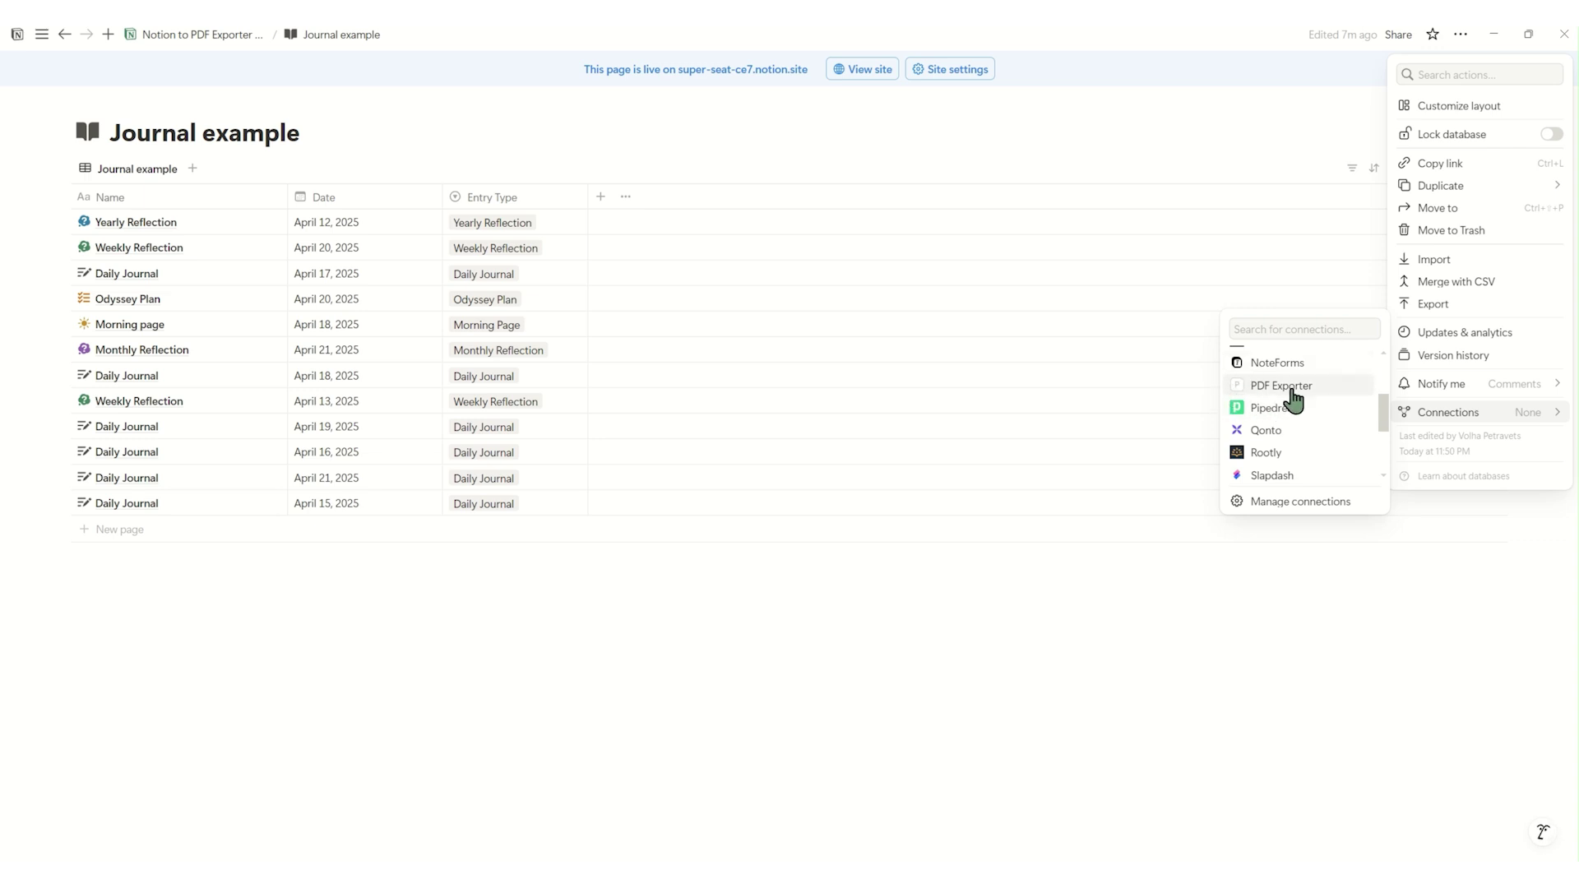
click(1292, 389)
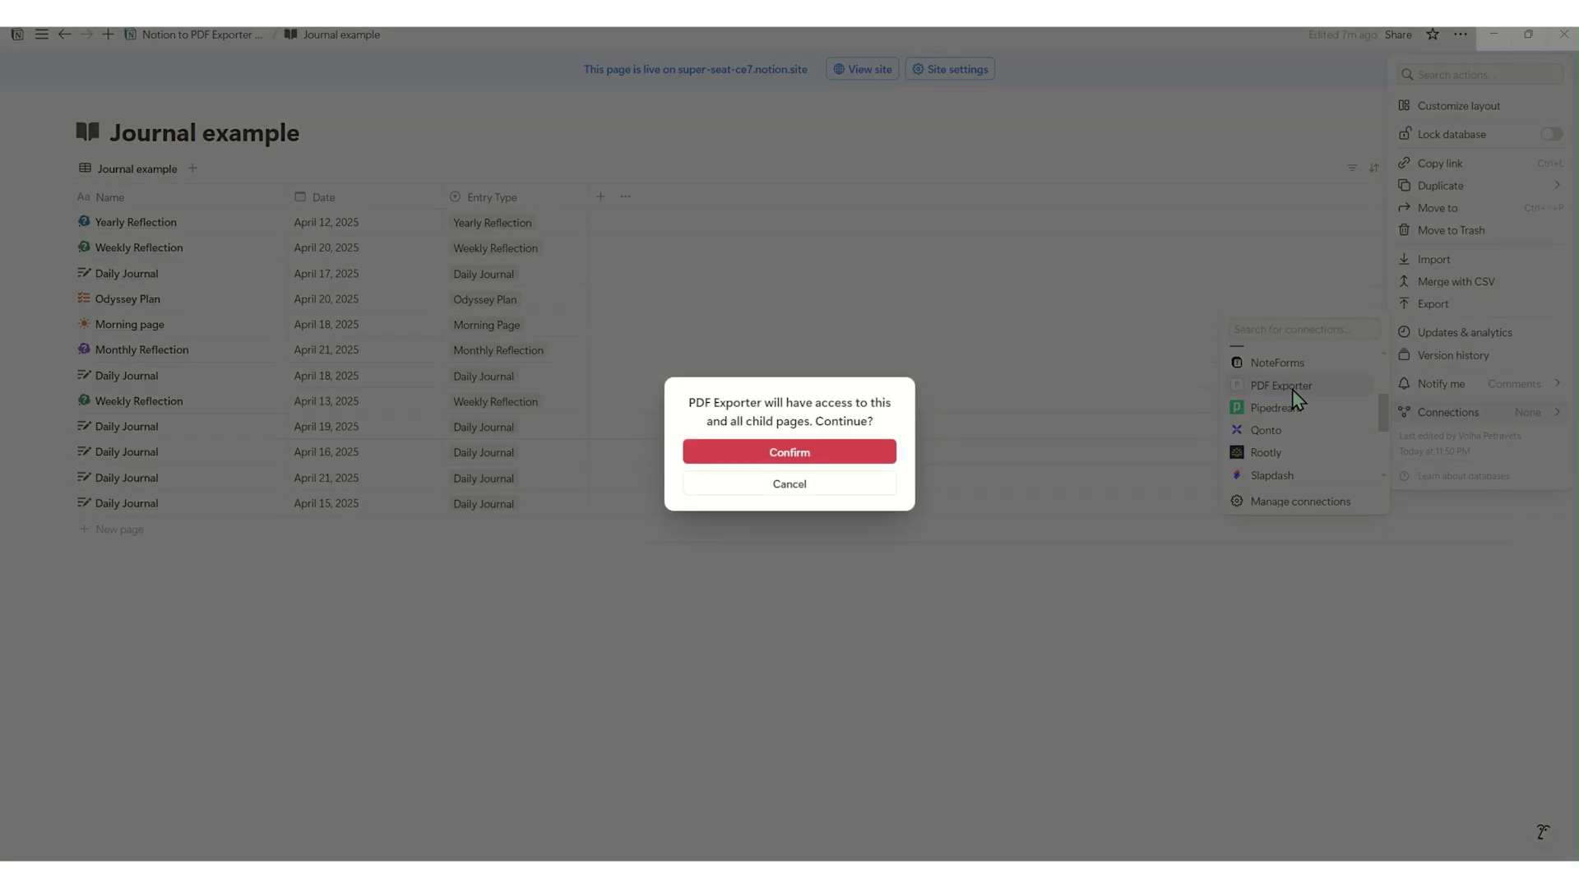
click(765, 454)
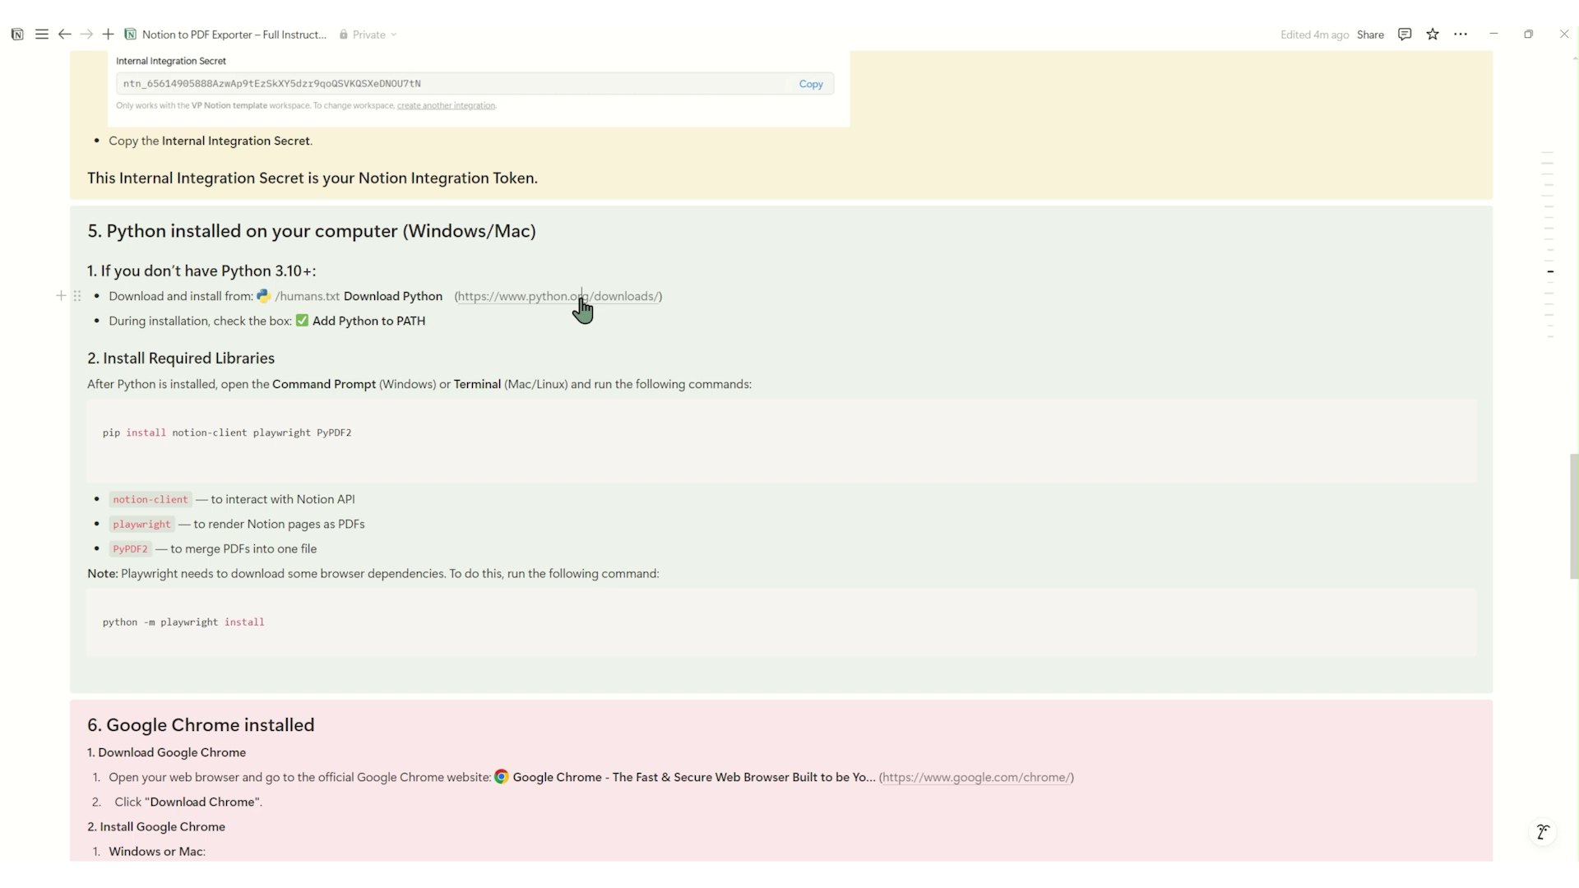
- Follow the python.org/downloads link to the Python 3.13.3 download page
click(581, 298)
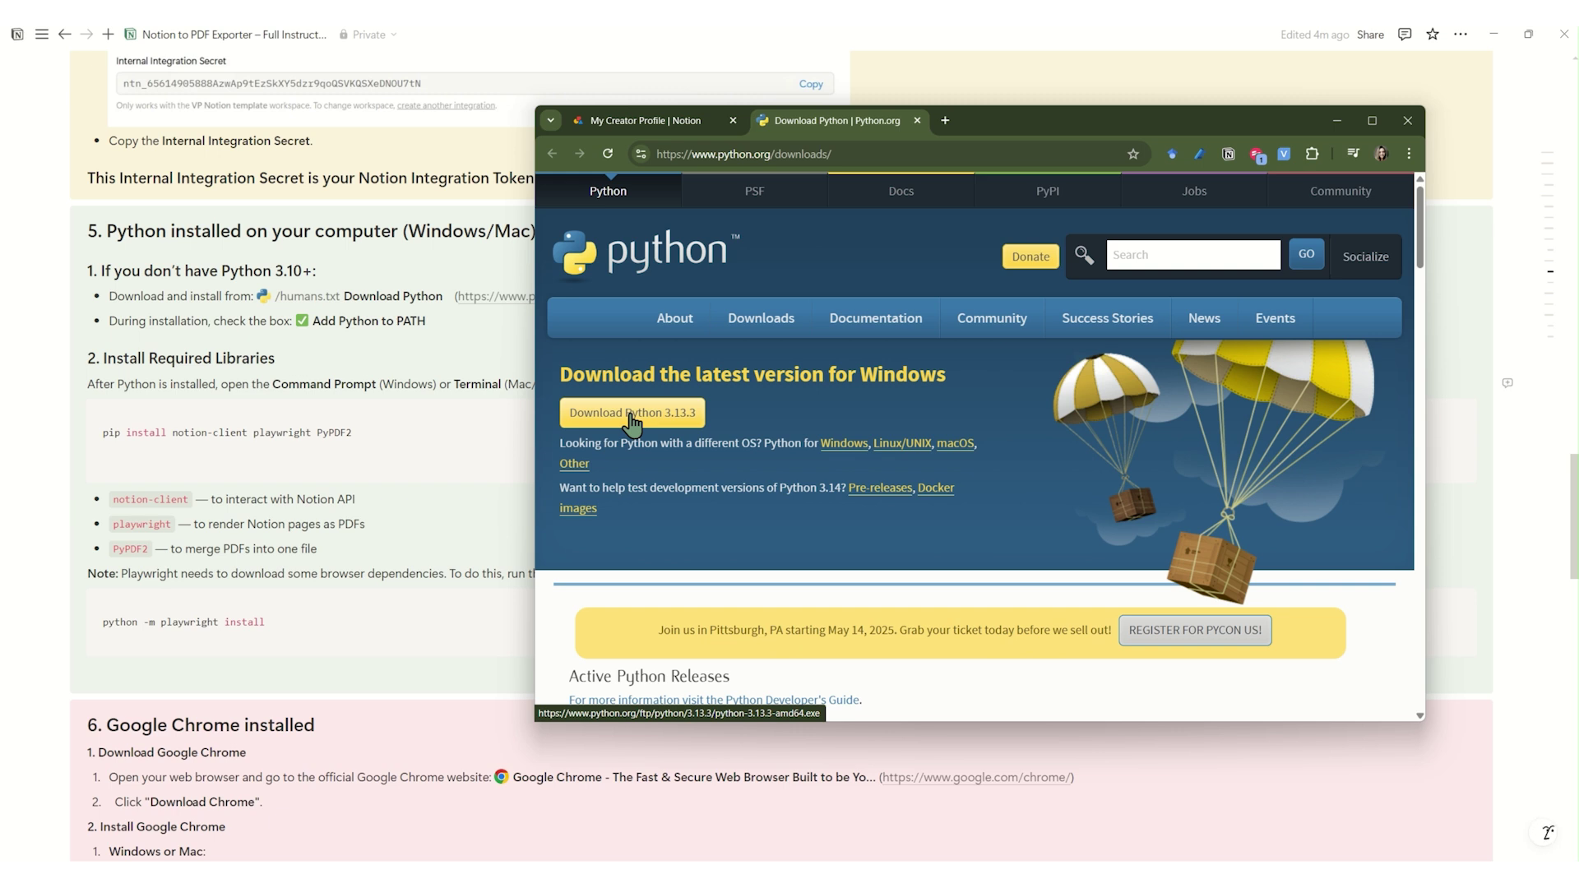
- Run 'pip install notion-client playwright PyPDF2' in a new Command Prompt
key(super)
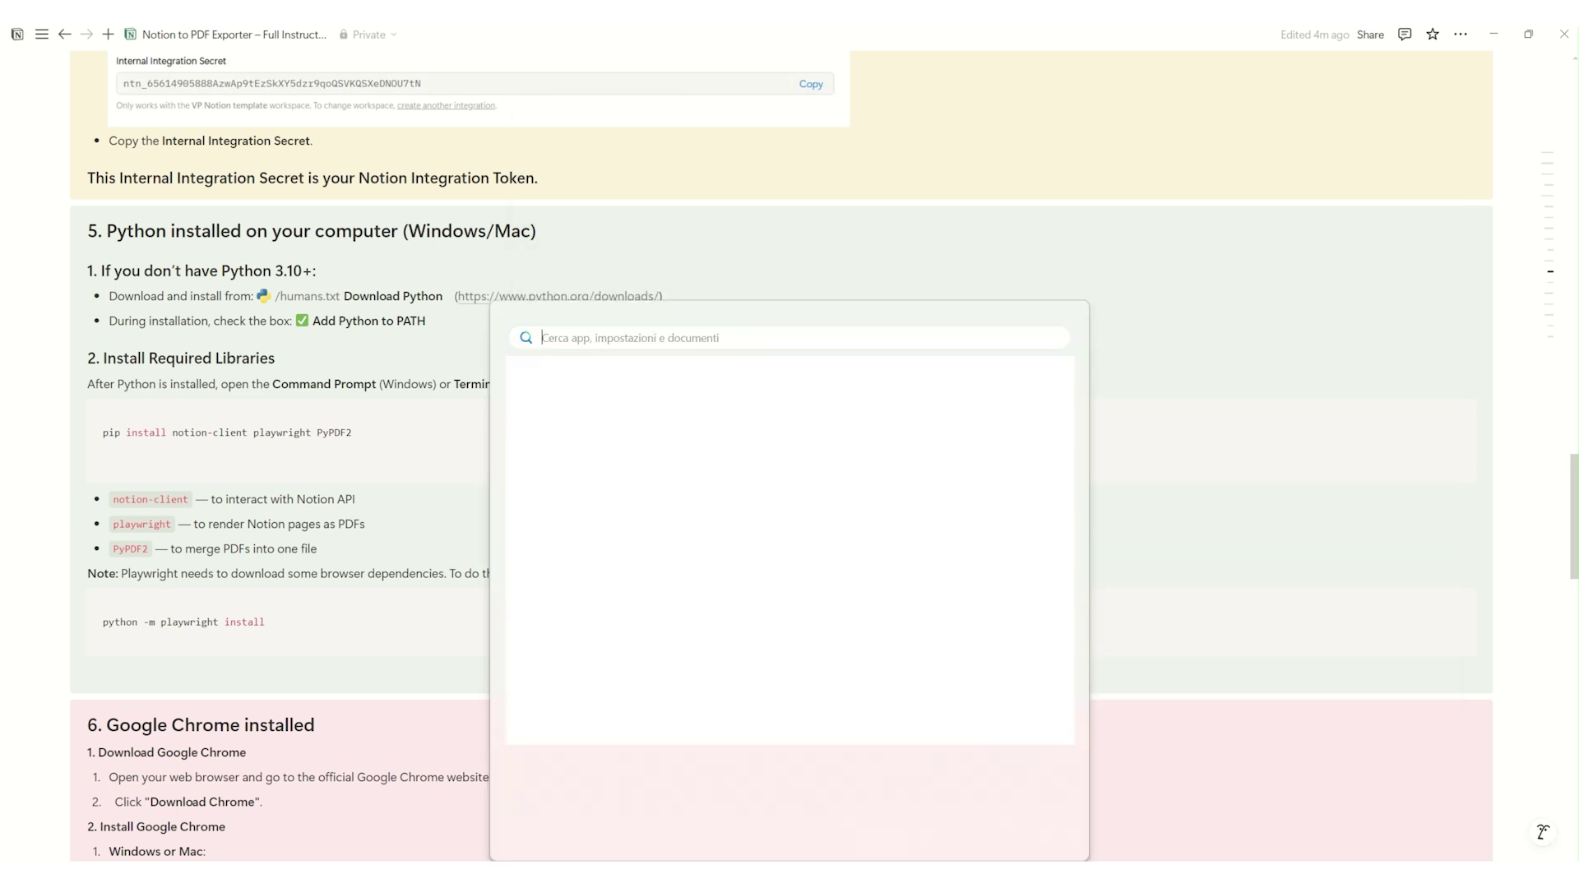
text(cmd)
key(Return)
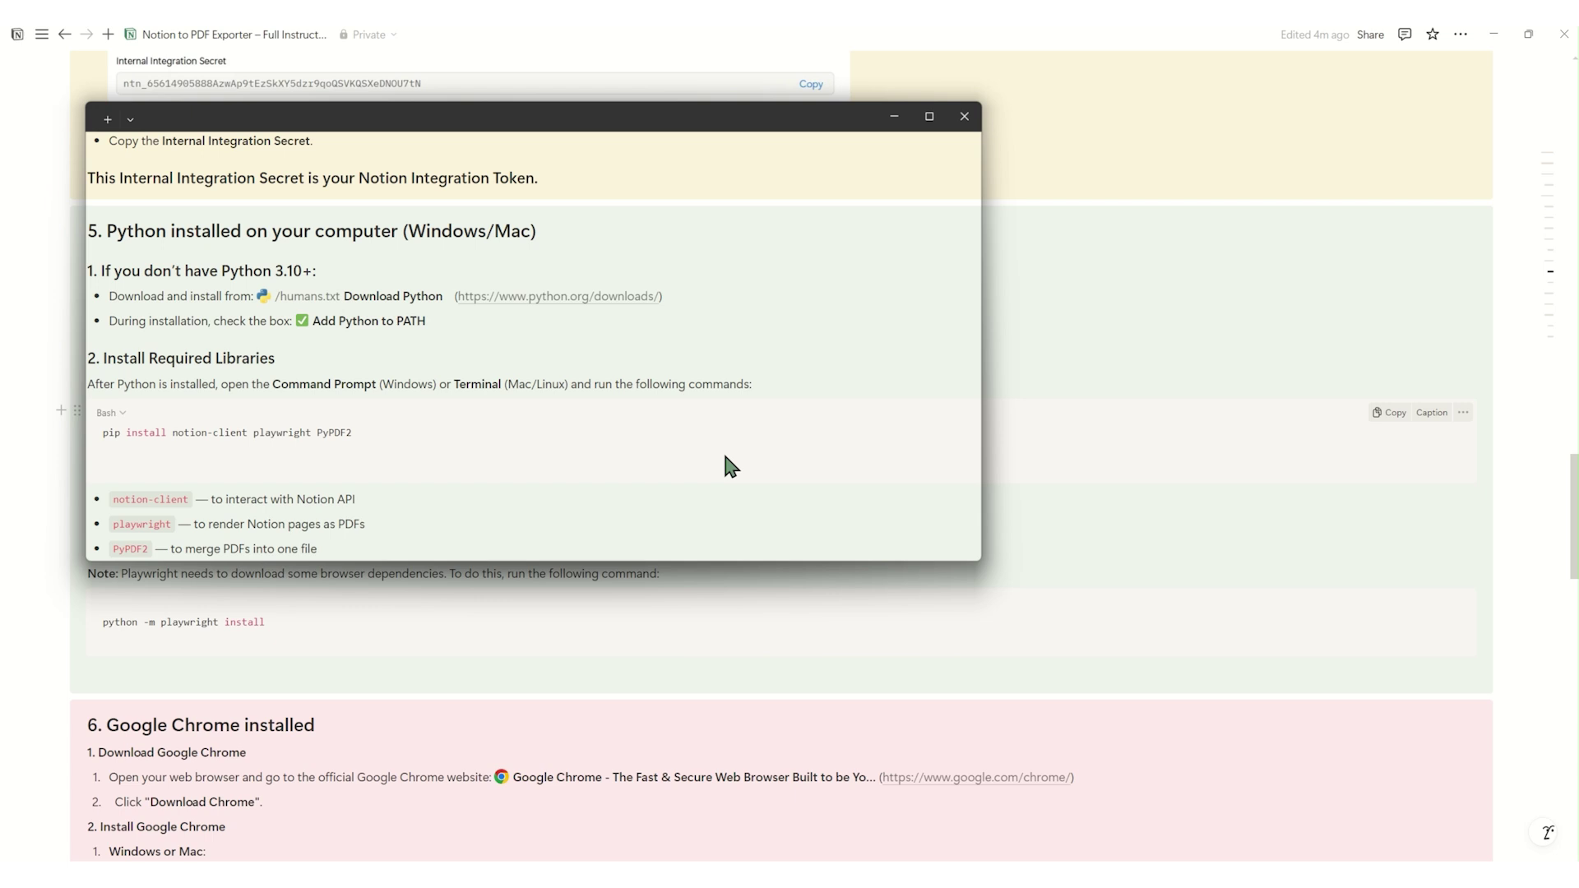
drag(406, 109, 872, 219)
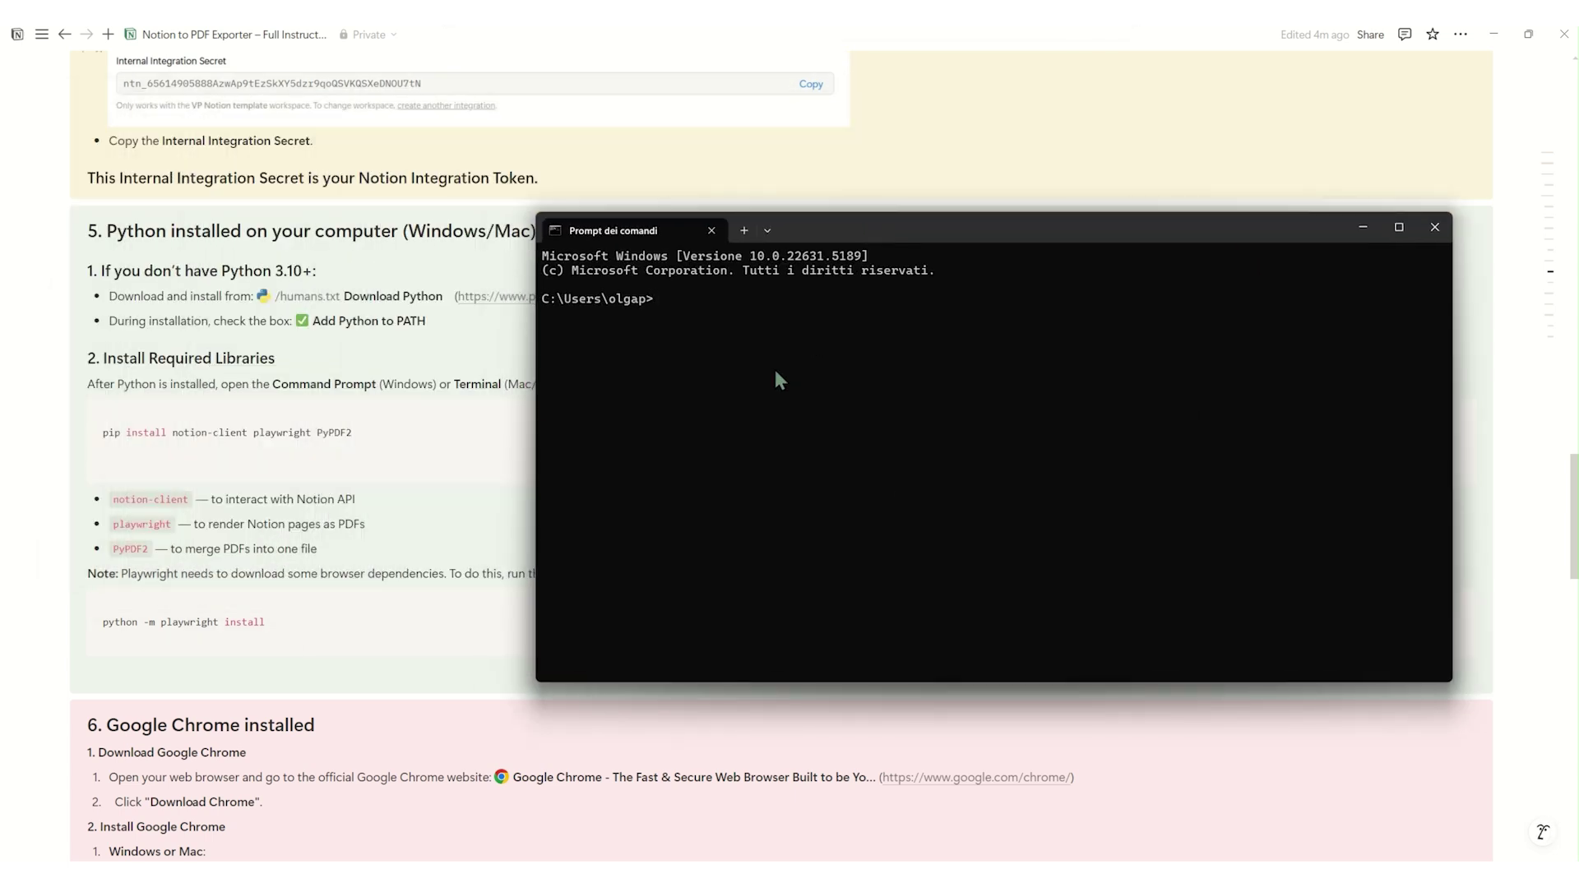
drag(392, 432, 87, 431)
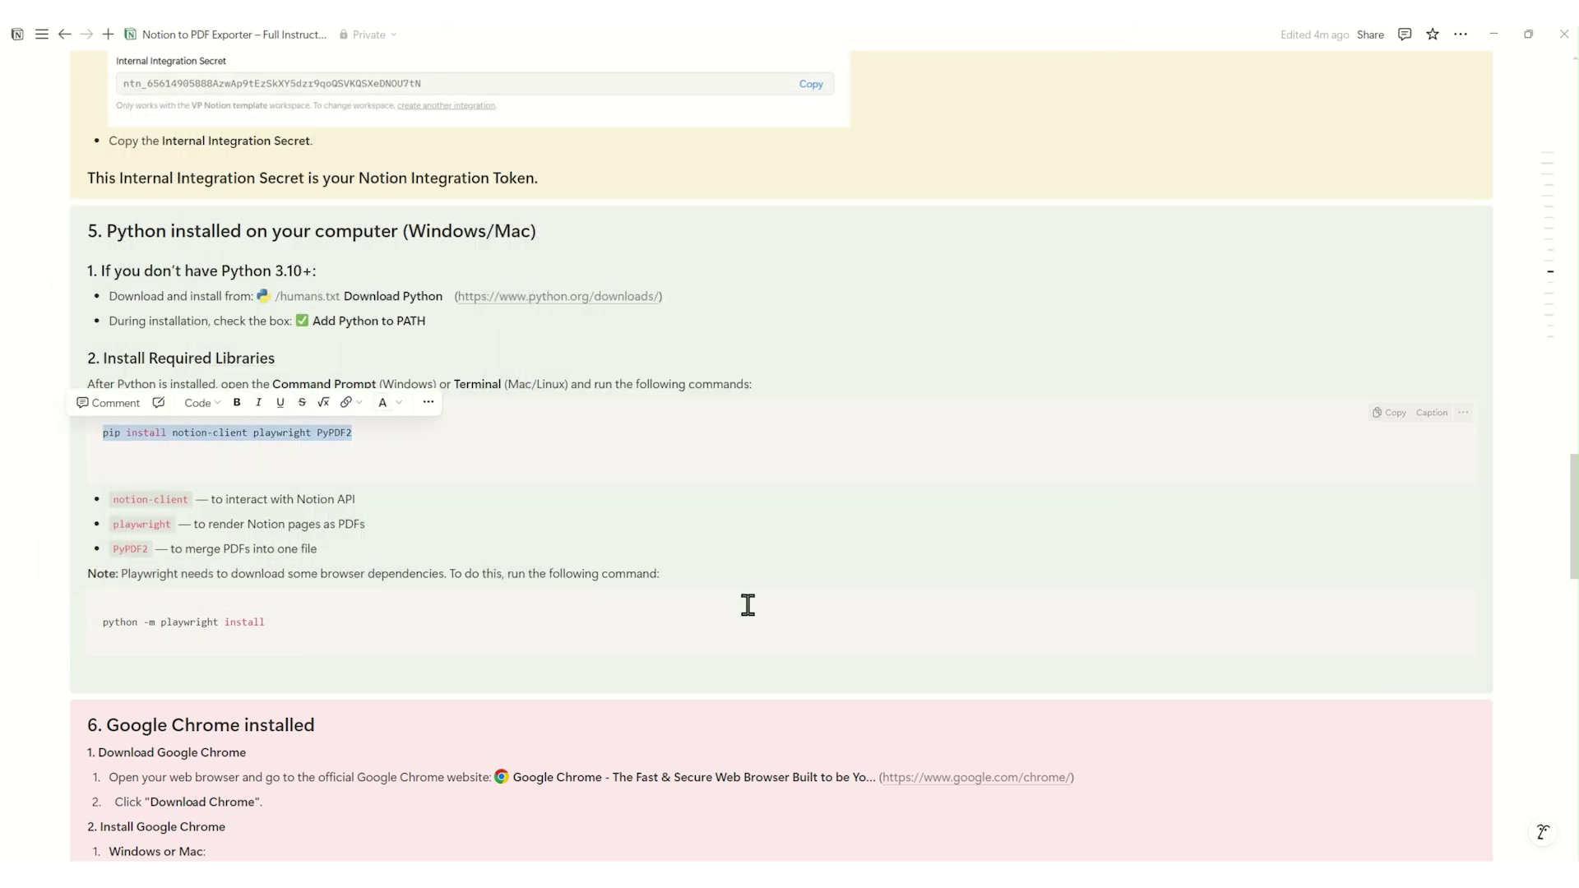
key(ctrl+c)
key(alt+Tab)
key(ctrl+v)
key(Return)
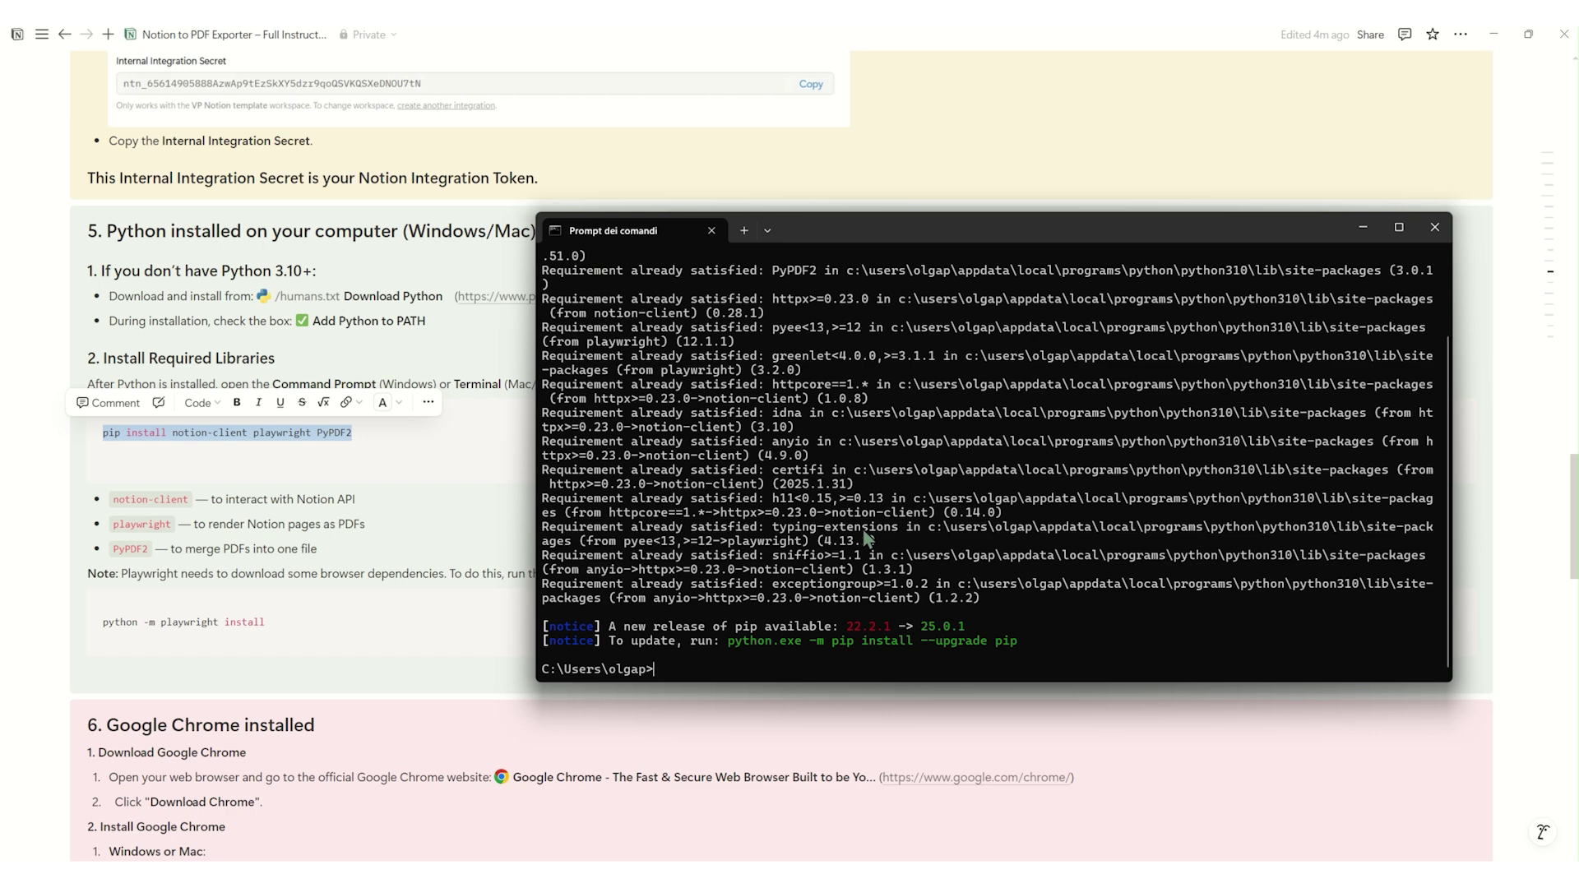
- Run 'python -m playwright install' in the Command Prompt
drag(287, 622, 95, 624)
key(ctrl+c)
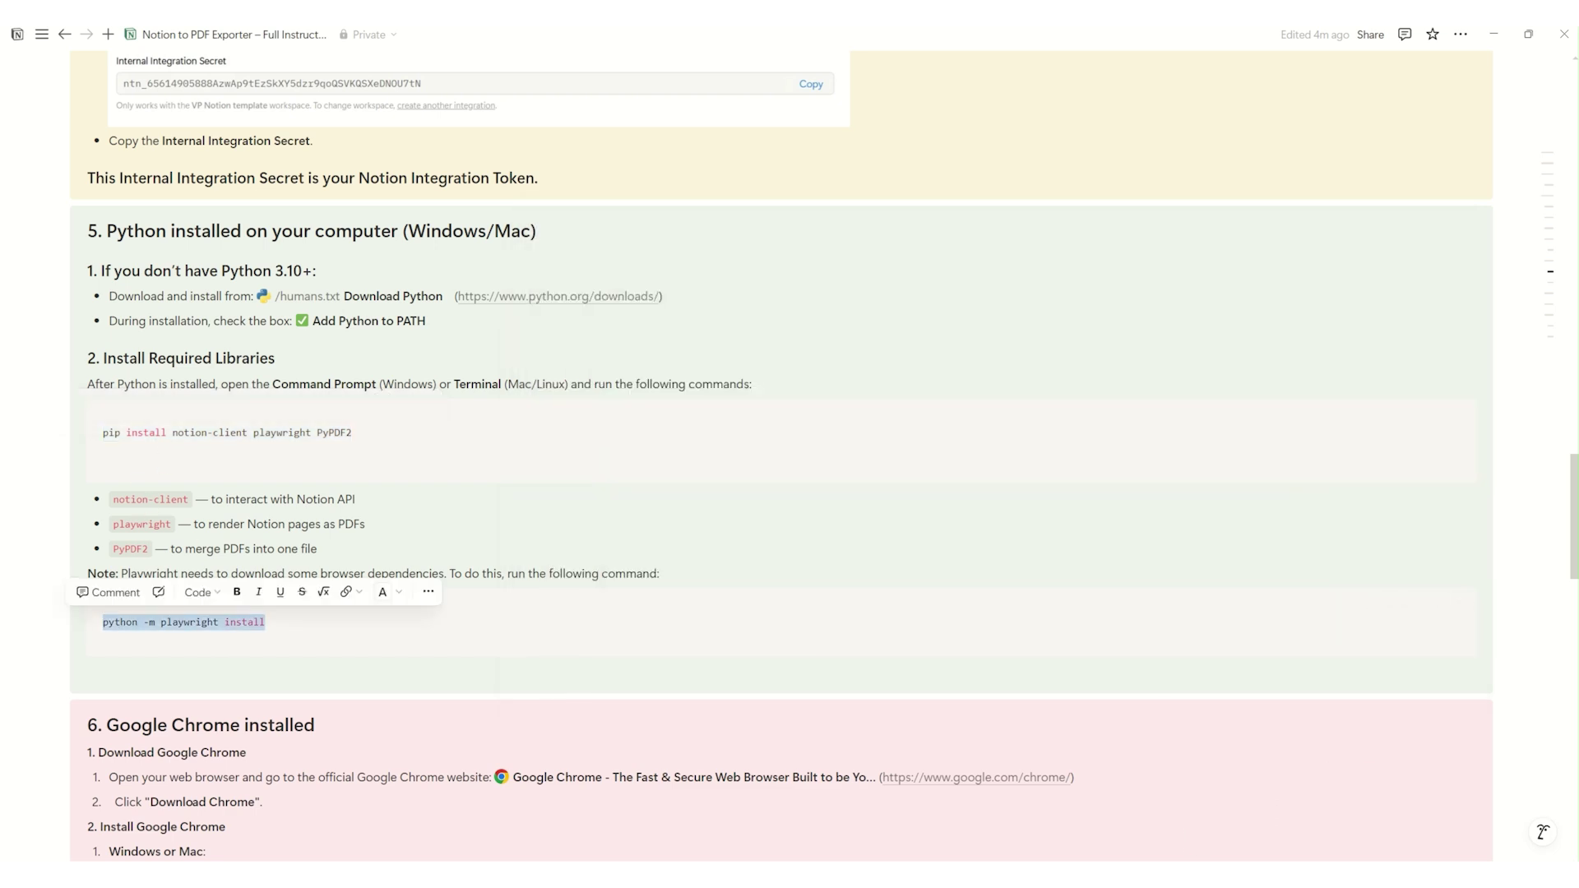
key(alt+Tab)
key(ctrl+v)
key(Return)
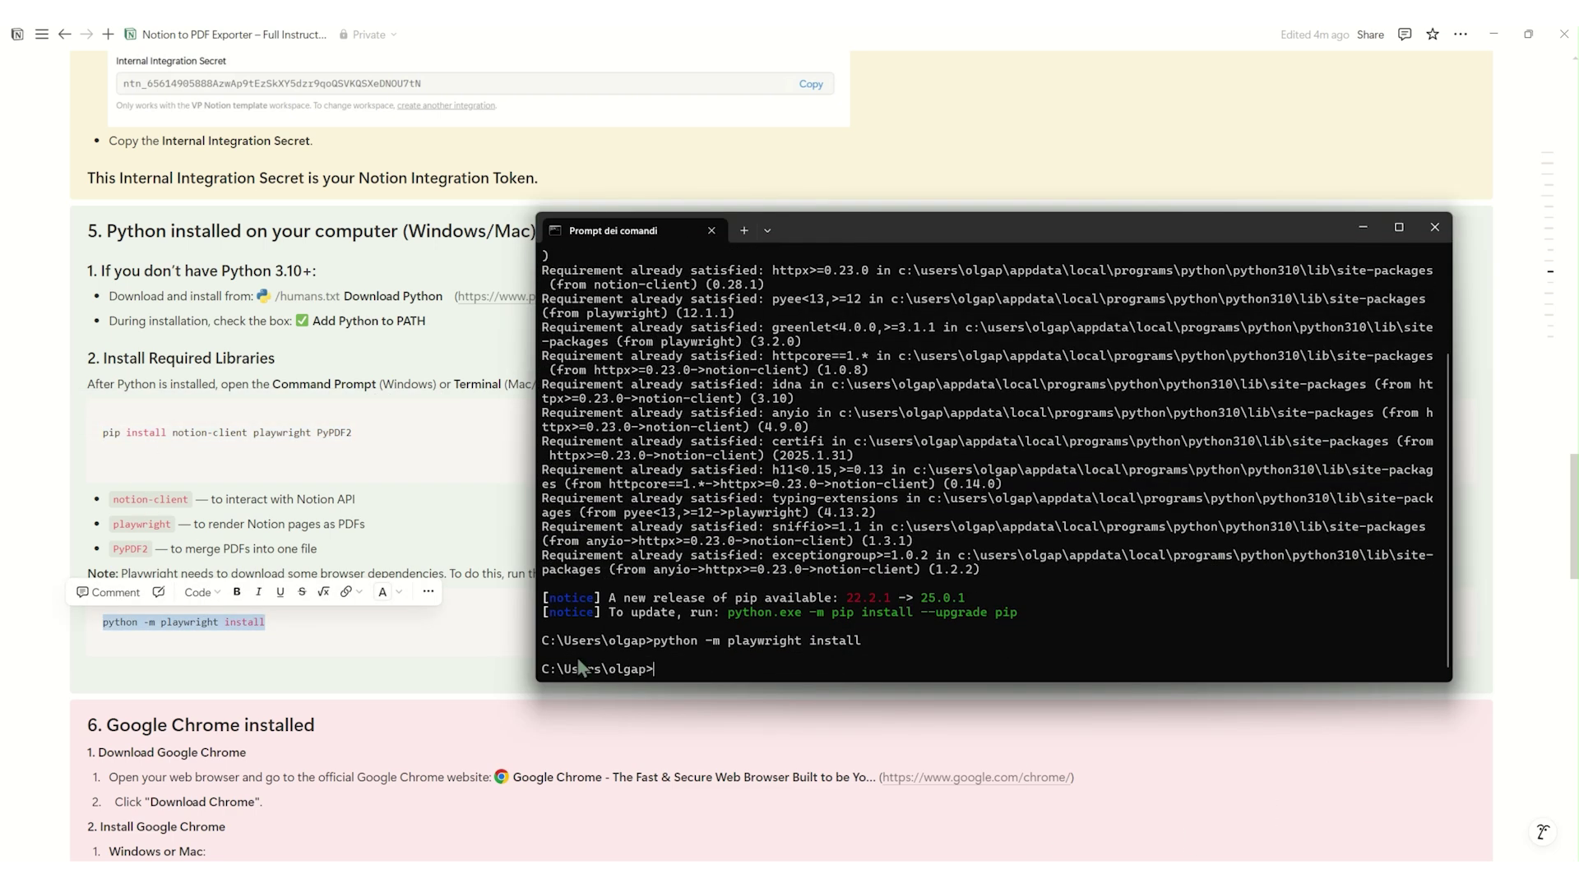
key(alt+Tab)
key(Escape)
key(alt+Tab)
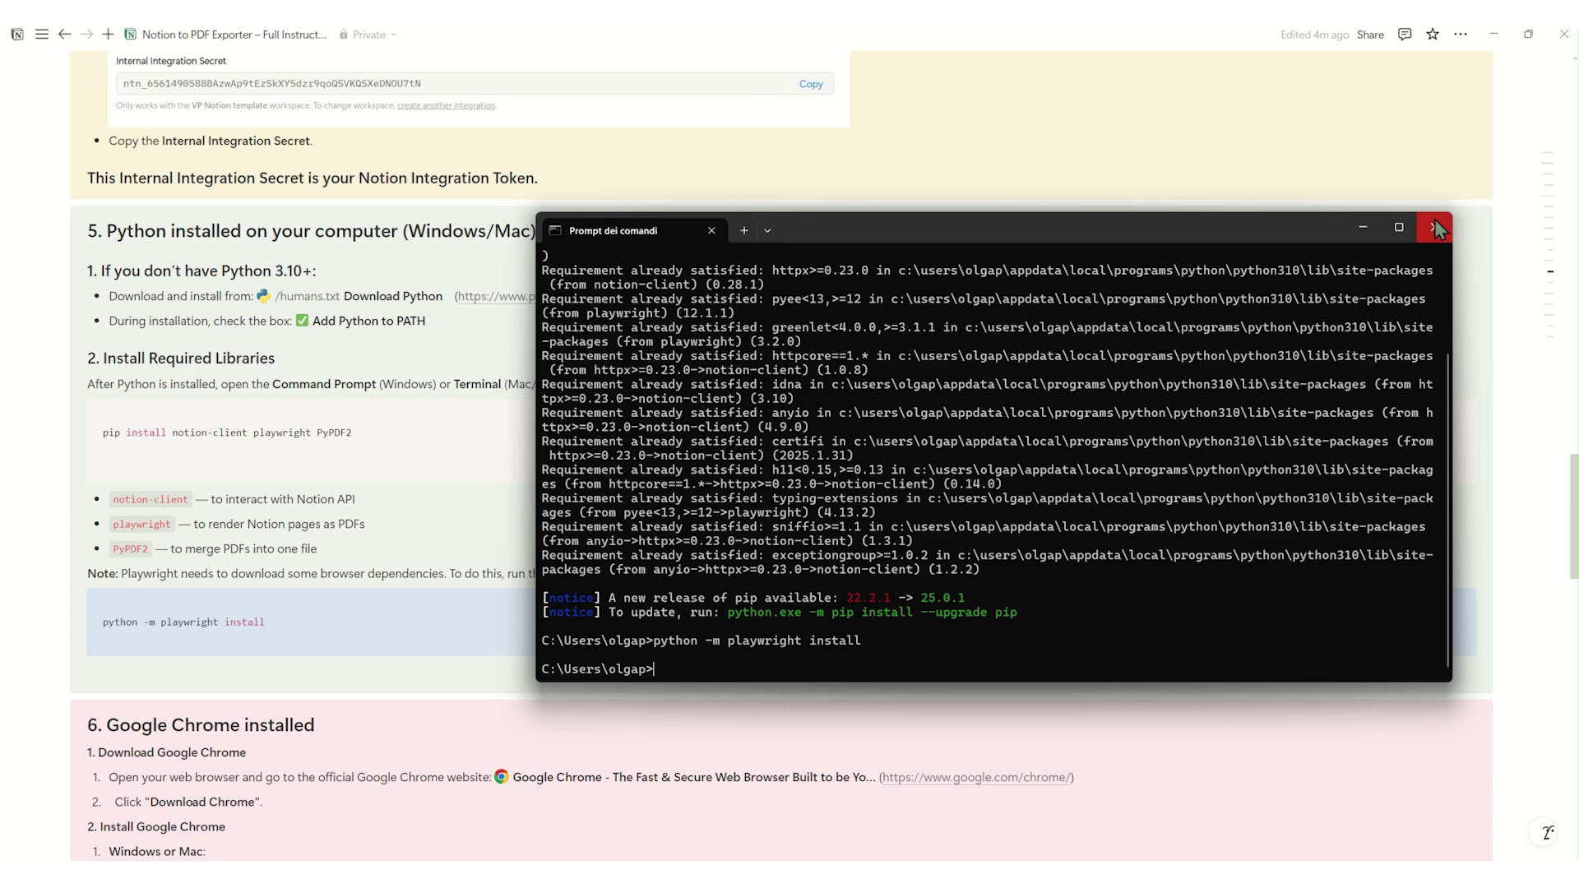
- Close Command Prompt and launch notion_pdf_exporter.py from its folder
click(1435, 227)
click(610, 393)
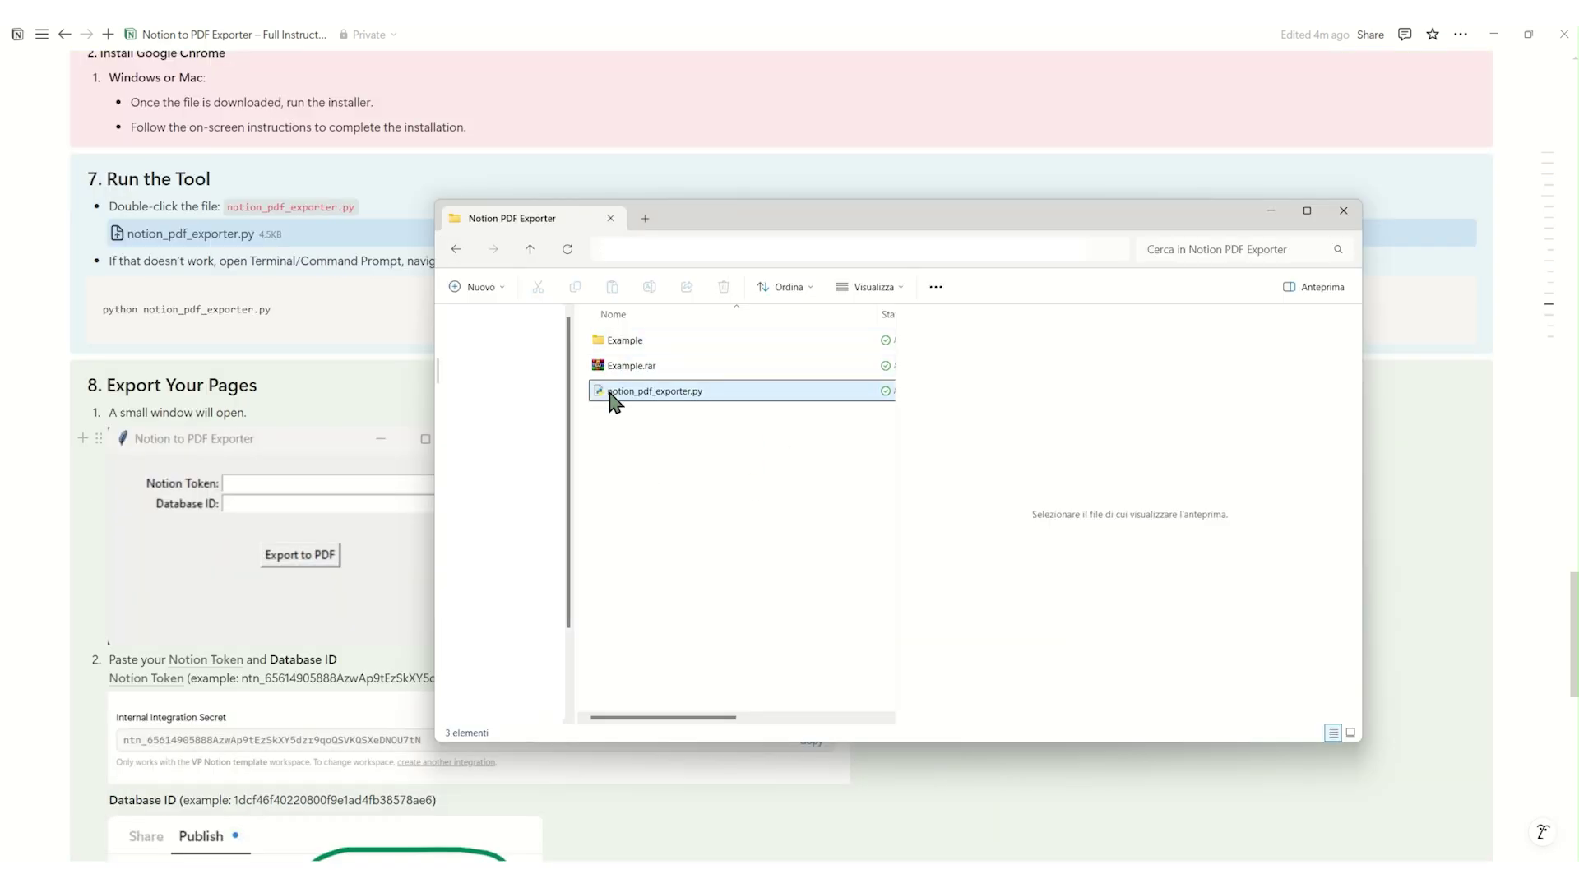
click(649, 398)
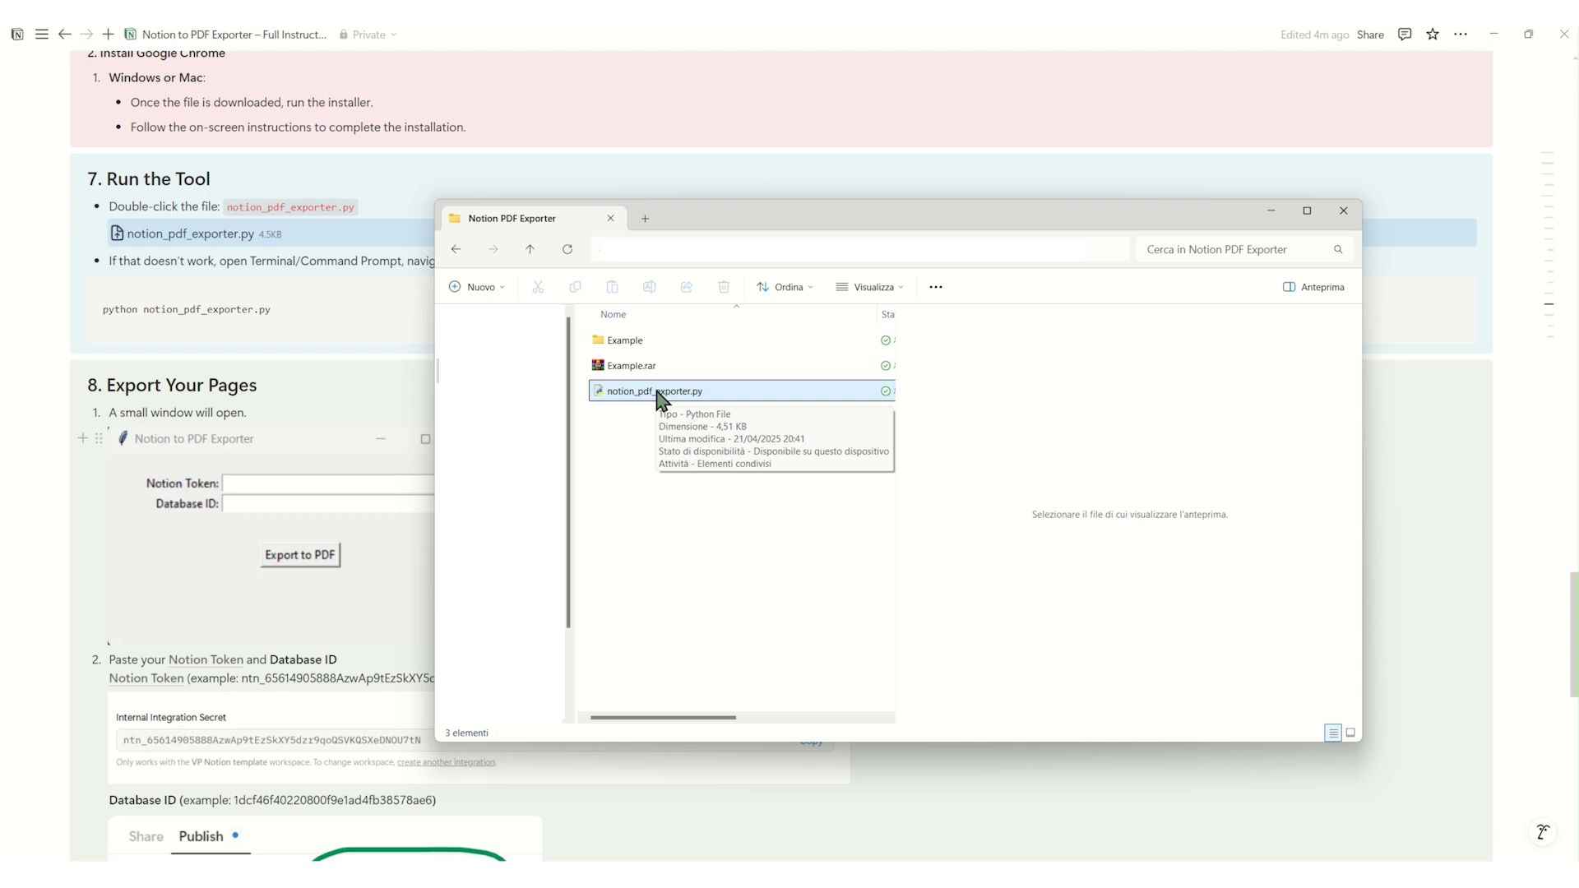
click(657, 391)
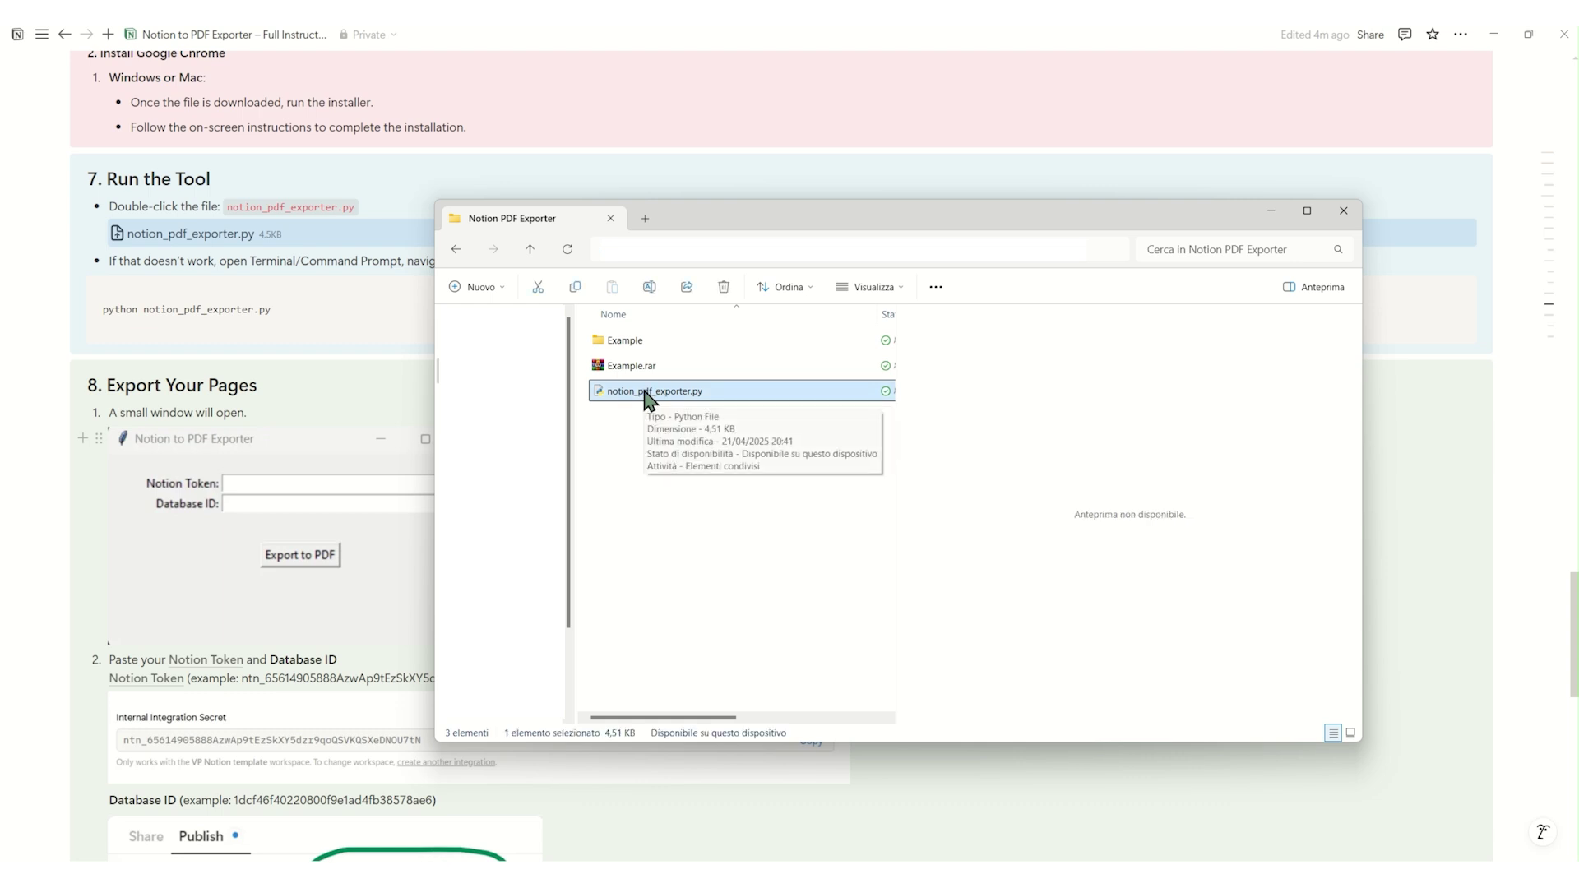
double_click(644, 391)
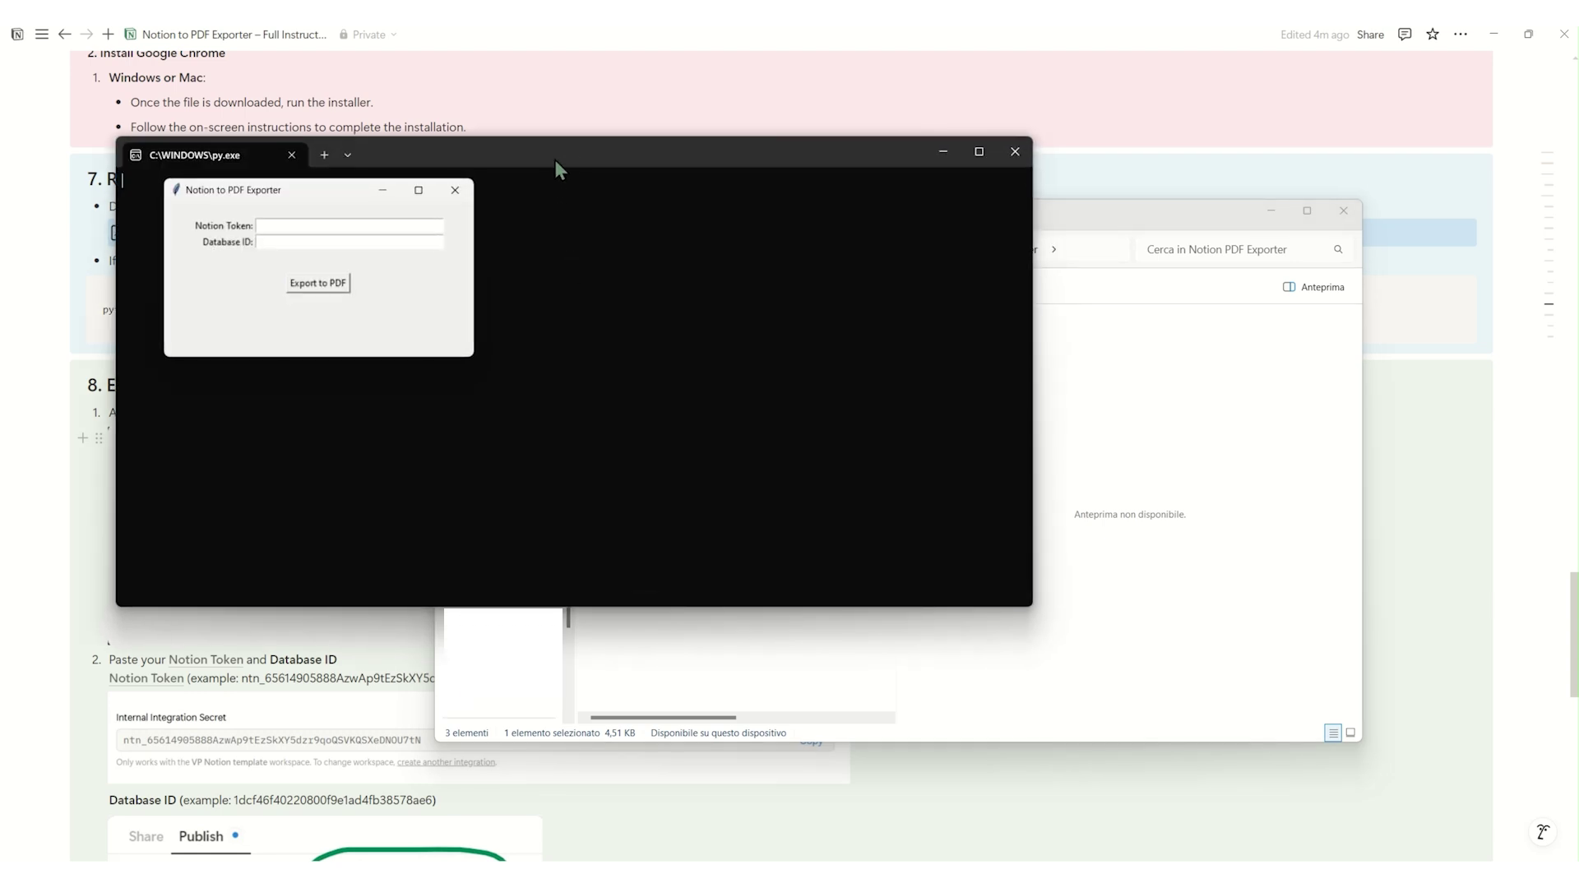
- Arrange the exporter windows and paste the integration token into Notion Token
drag(554, 159, 870, 225)
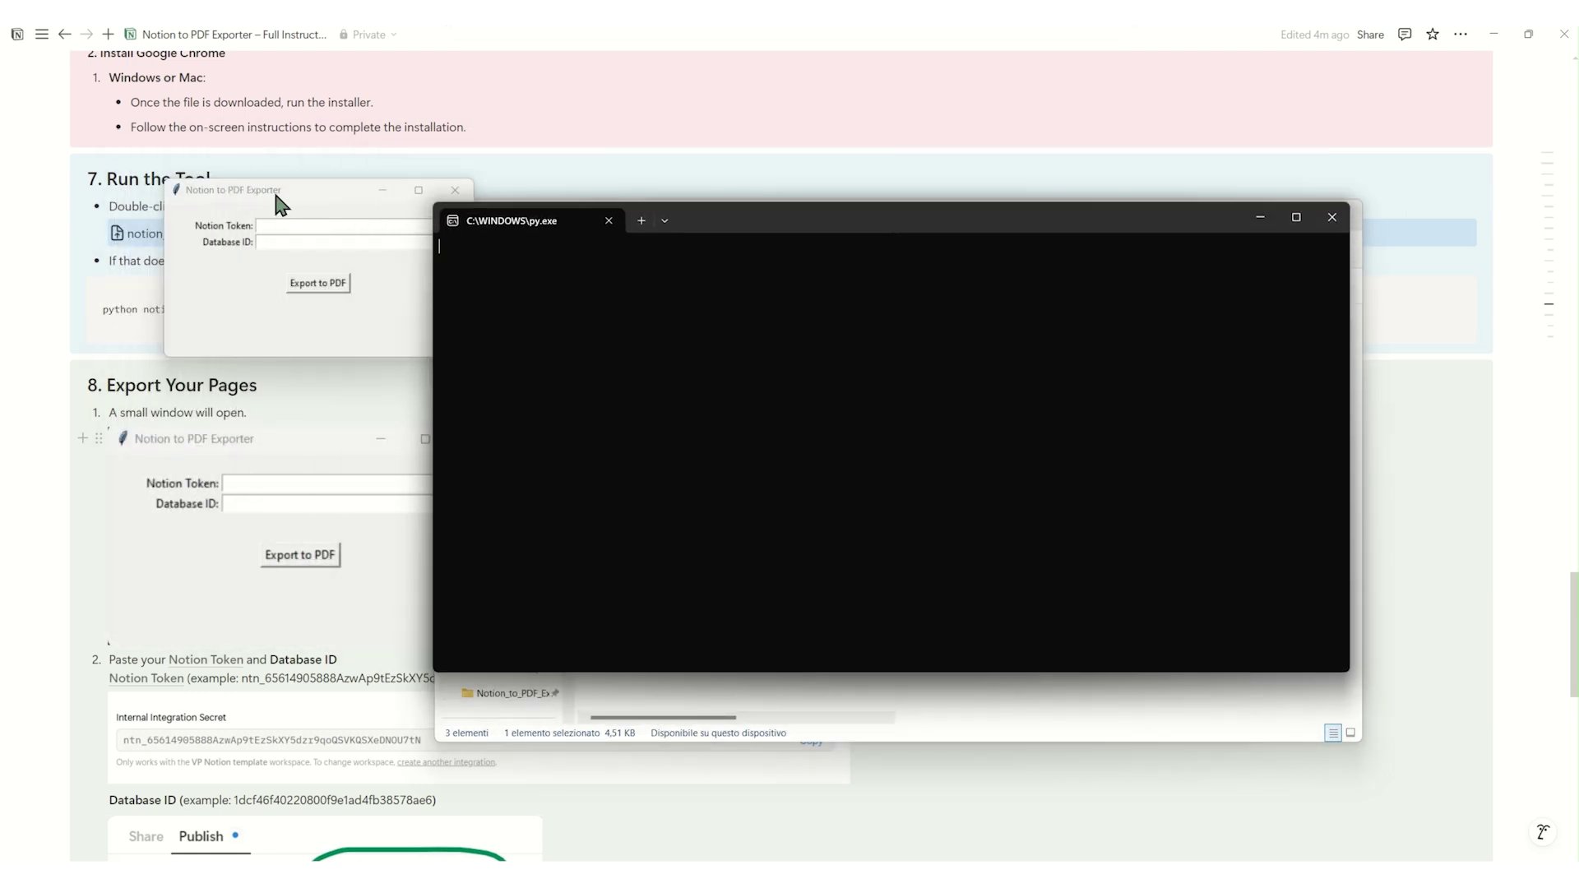
drag(277, 206, 681, 310)
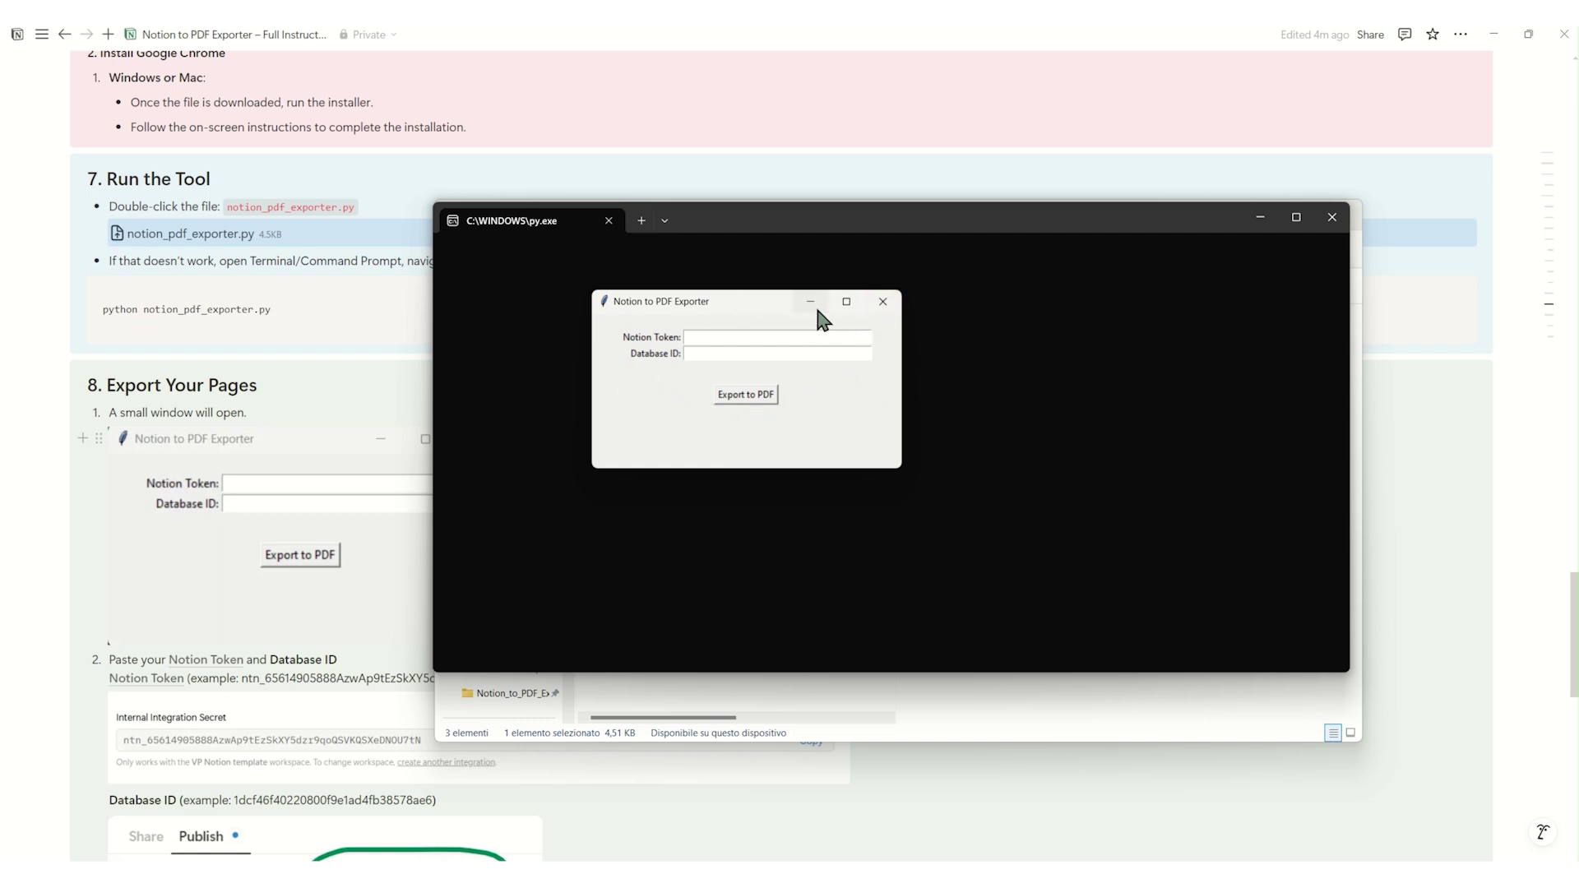
click(736, 337)
key(ctrl+v)
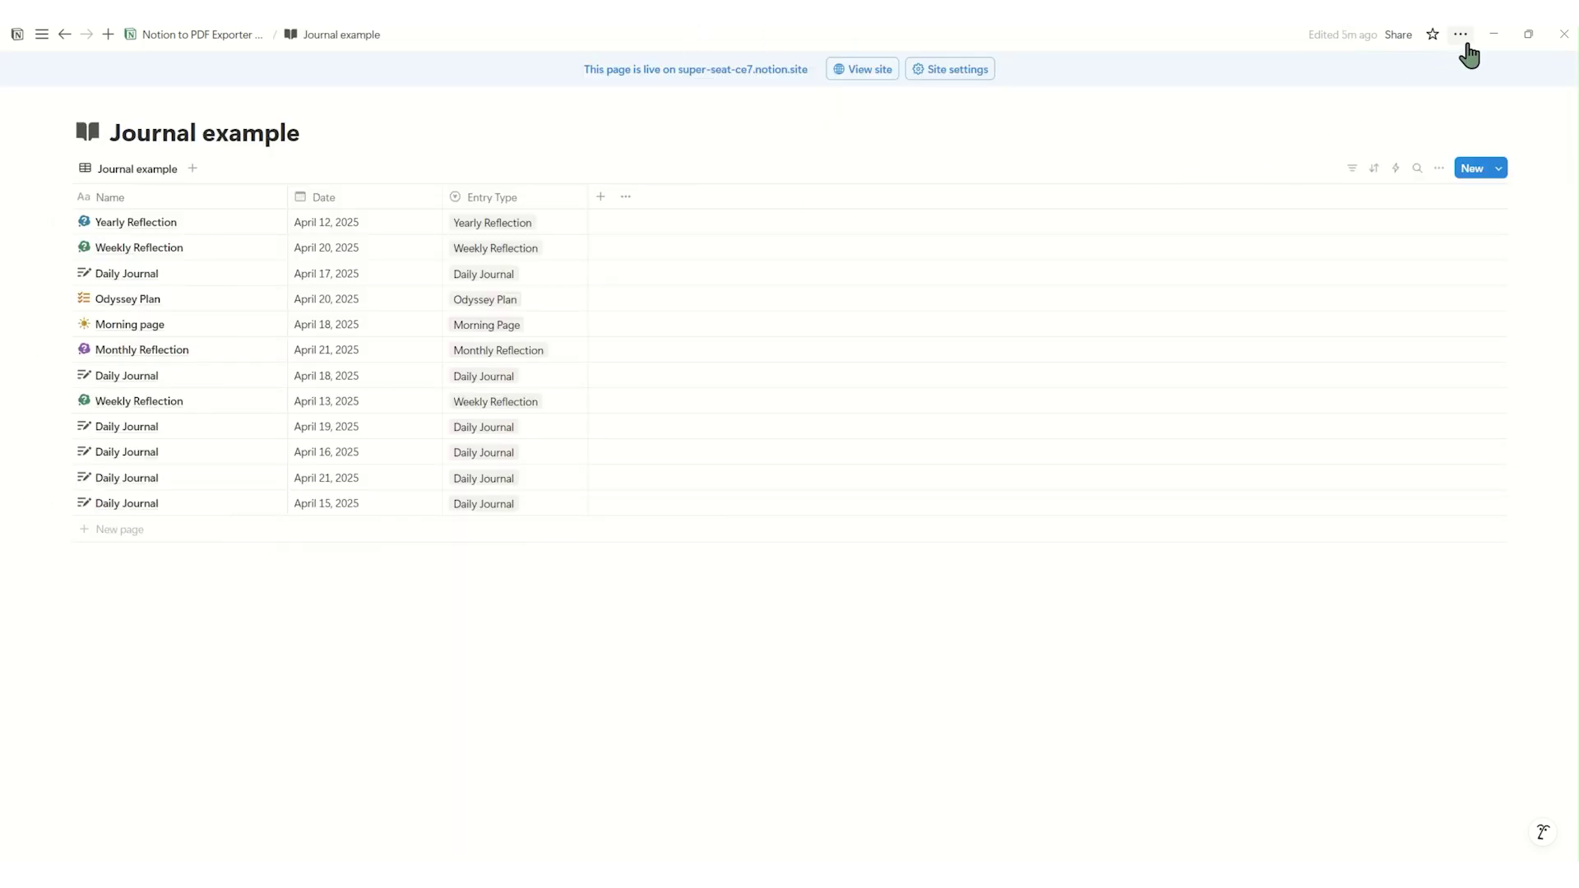
- Select the database ID in the Journal example's published site URL for copying
click(1411, 35)
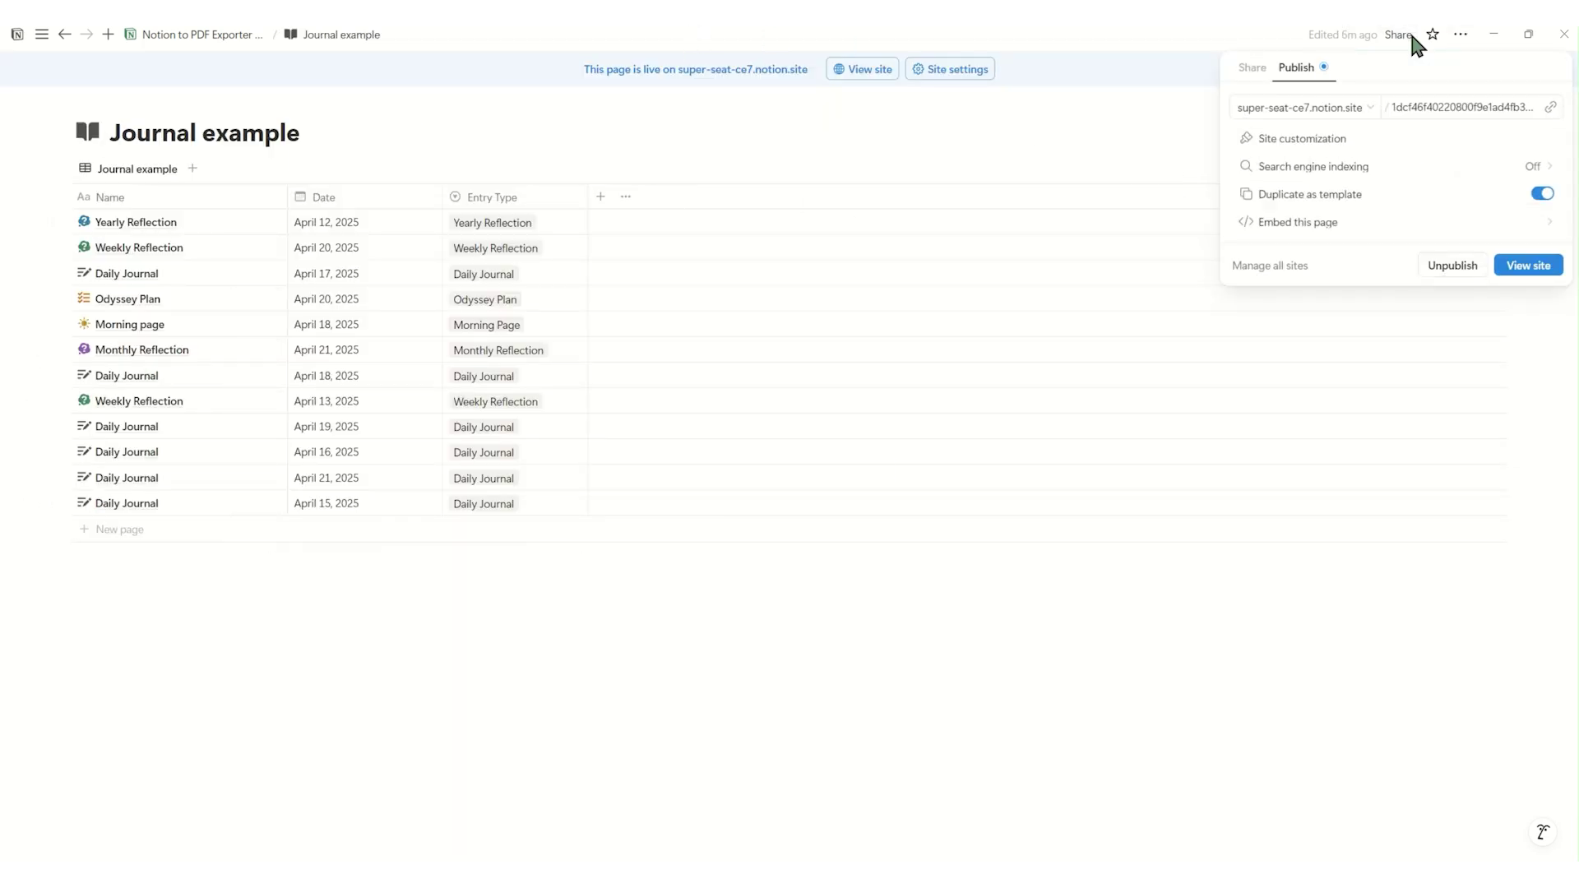
click(1404, 111)
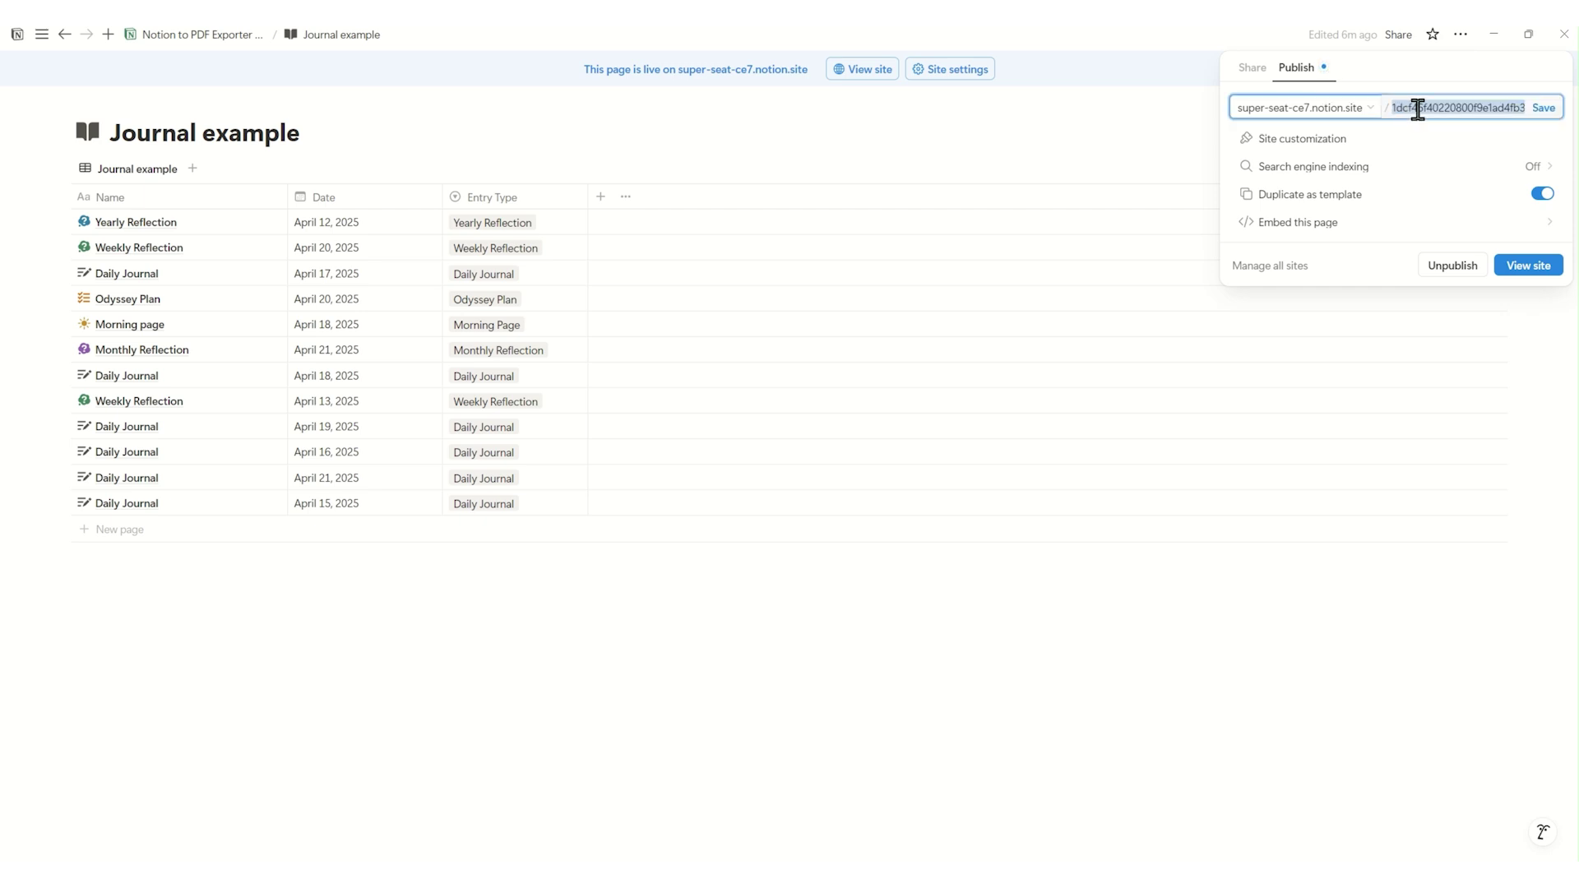
click(1408, 109)
drag(1465, 111, 1537, 120)
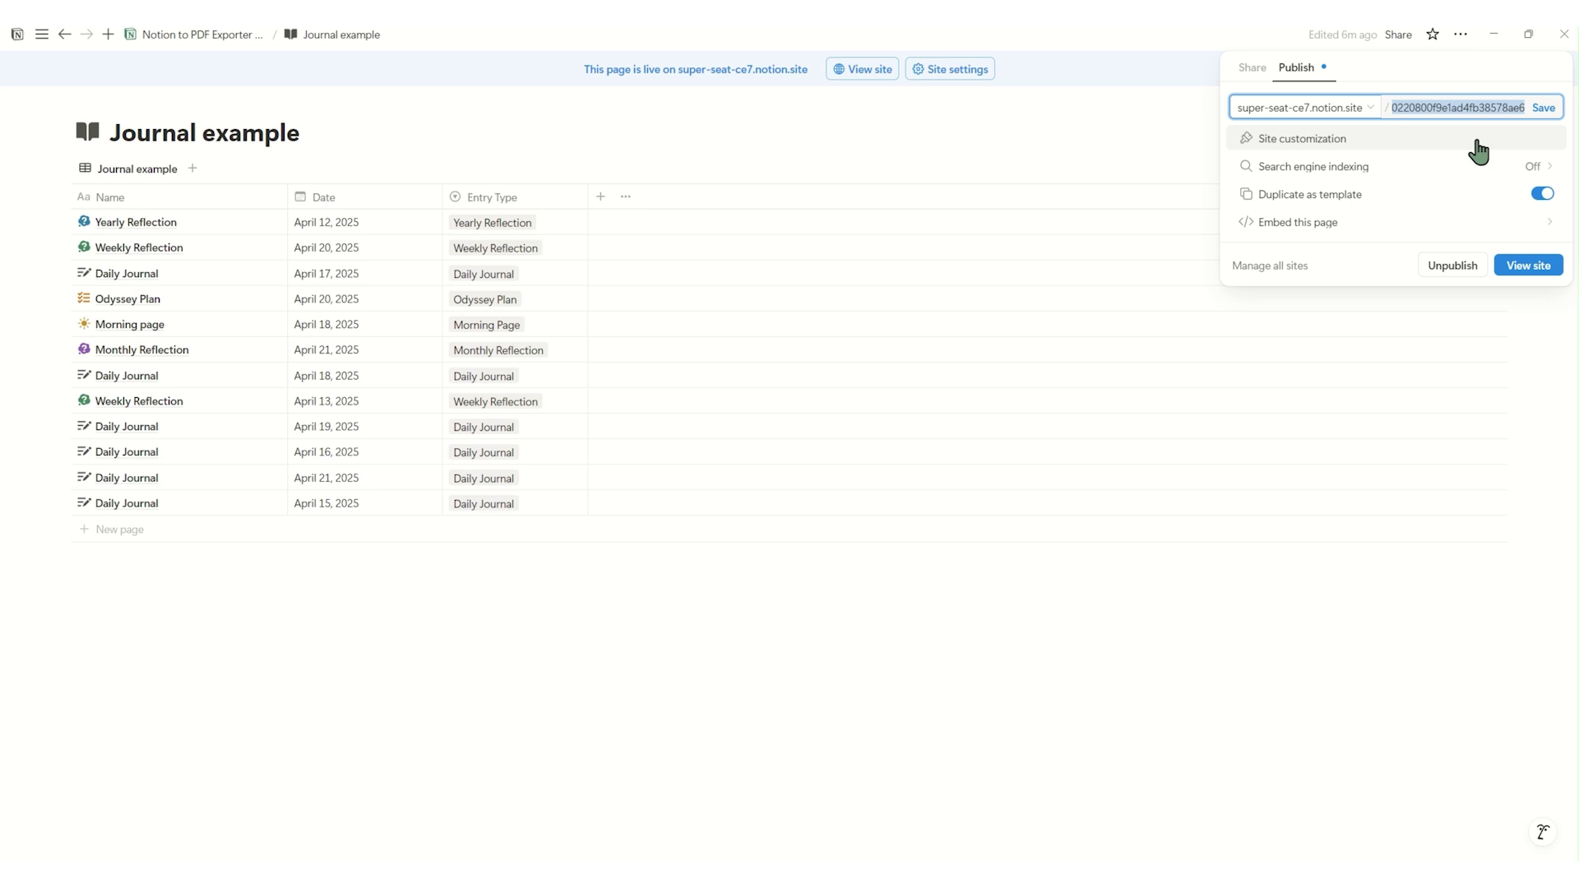
right_click(1453, 108)
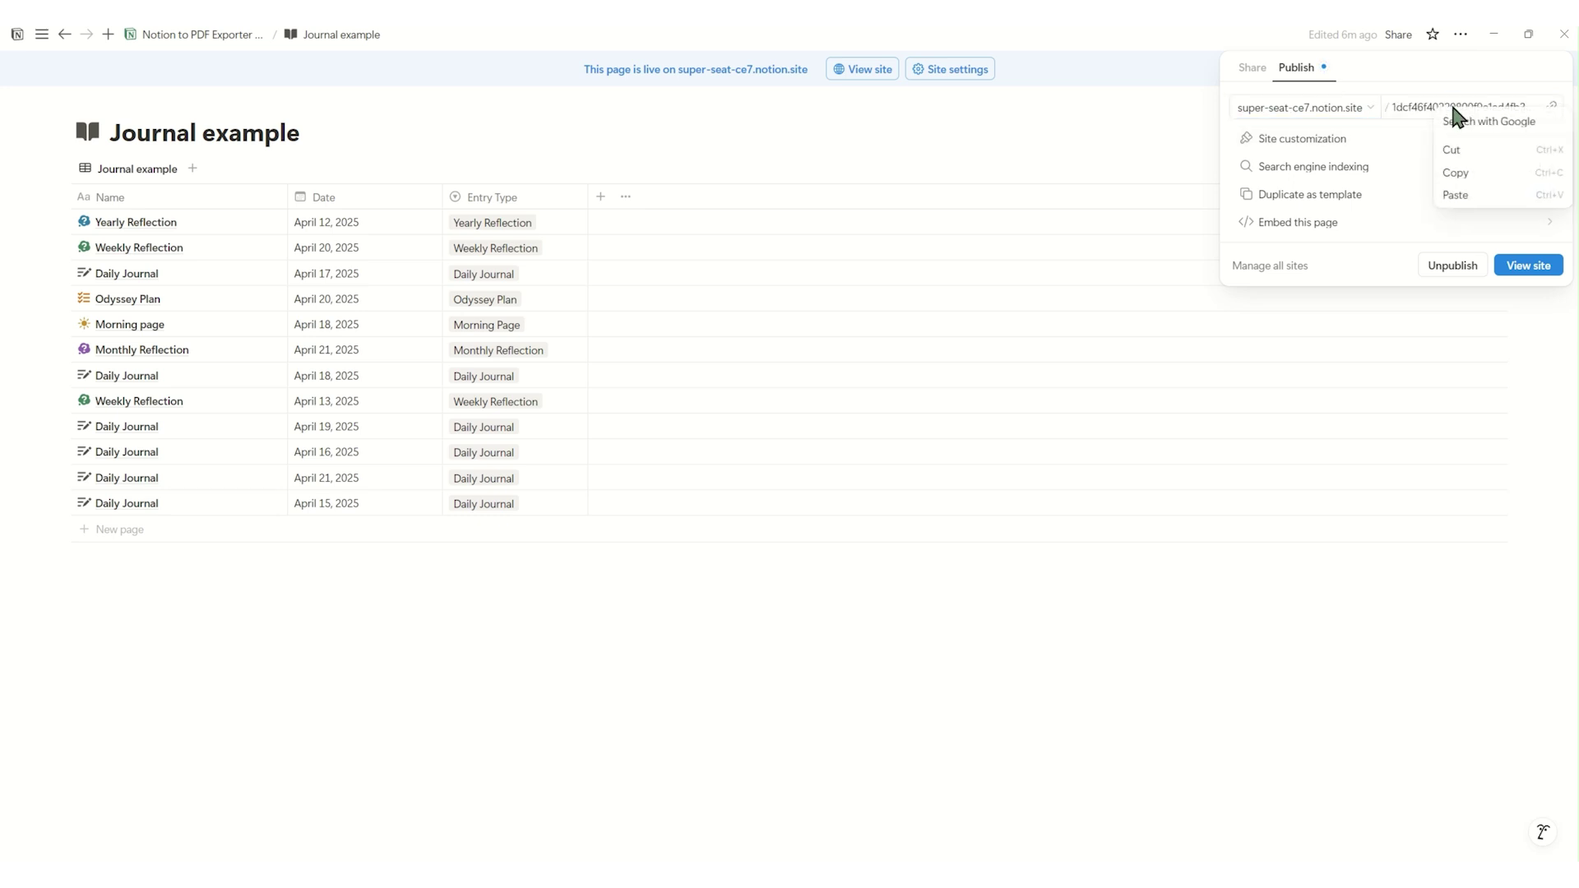
- Paste the copied ID as the Database ID and export the journal entries as PDFs
click(1455, 173)
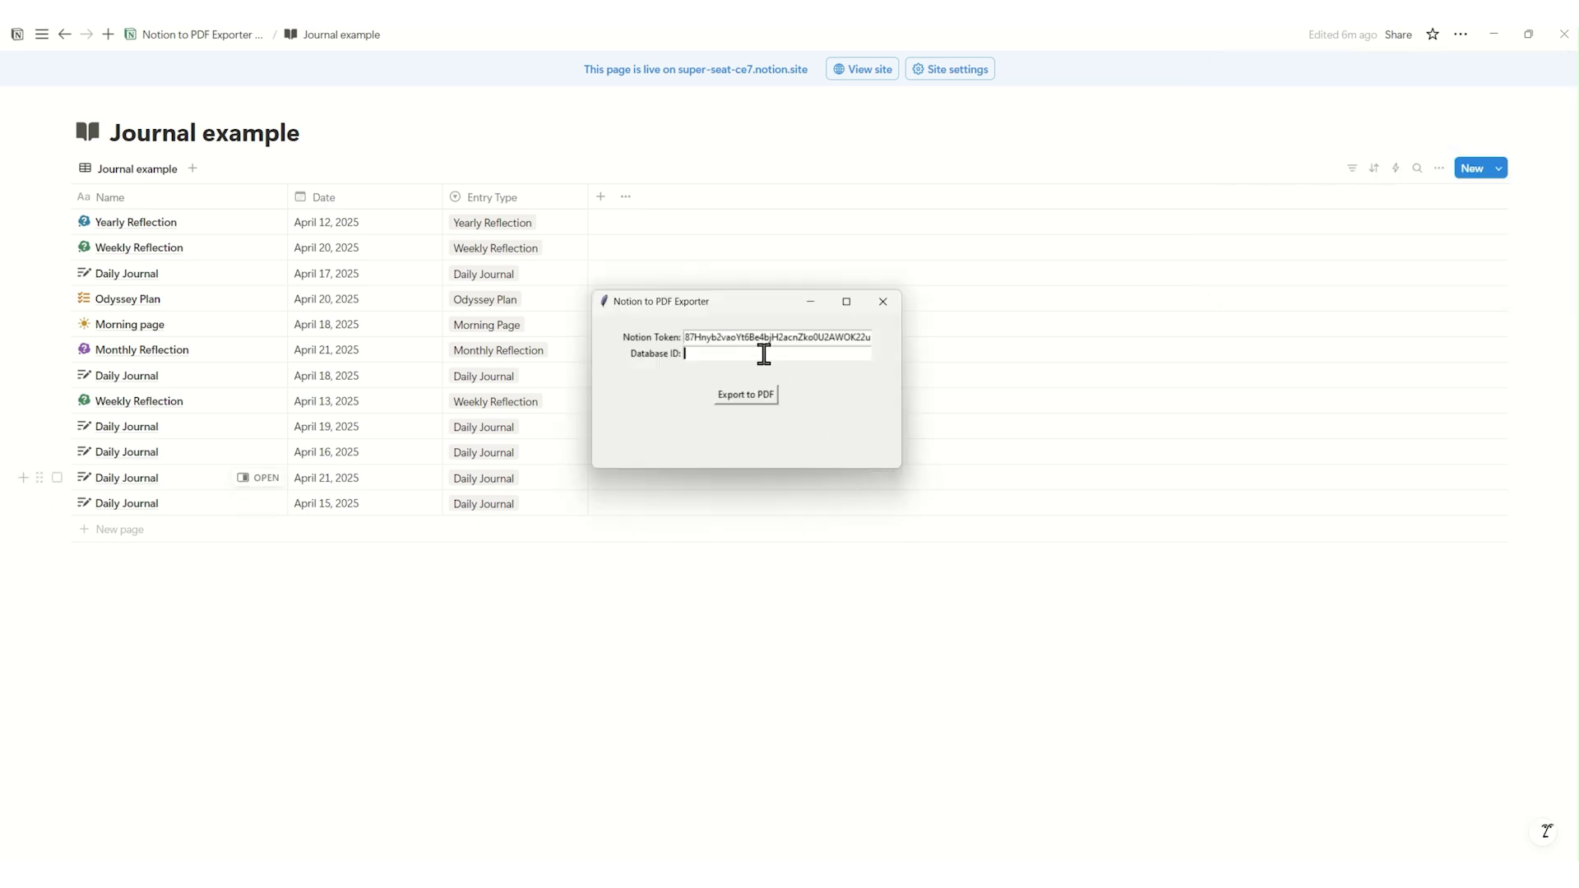
click(764, 354)
key(ctrl+v)
click(747, 397)
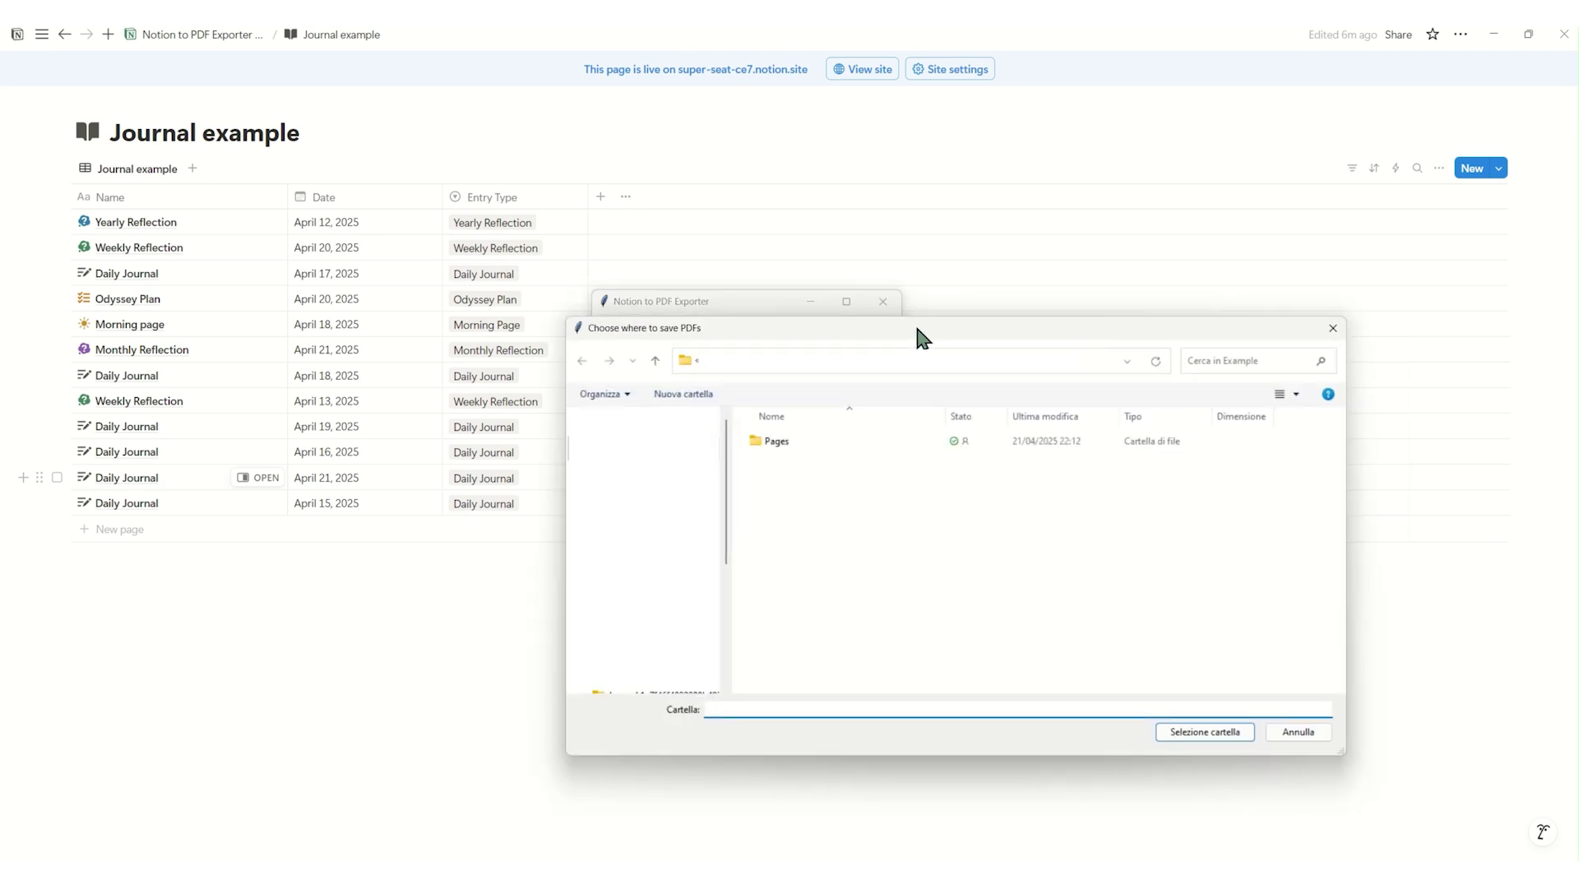
key(Return)
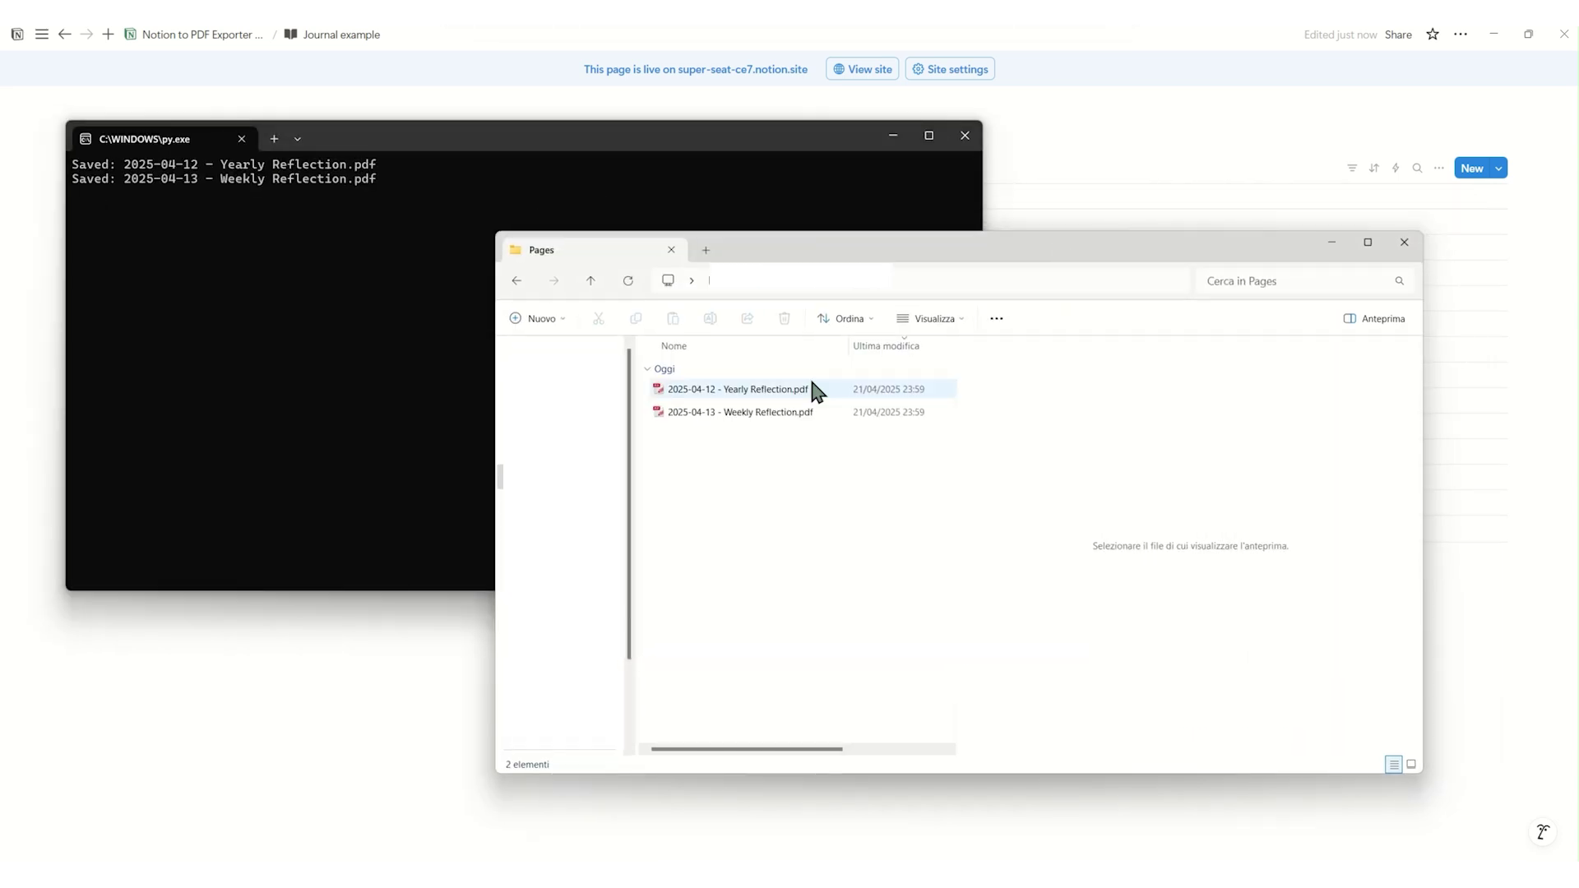
- Preview each dated journal PDF in the Pages folder, including Morning page and 04-19 Daily Journal
click(757, 392)
key(alt+p)
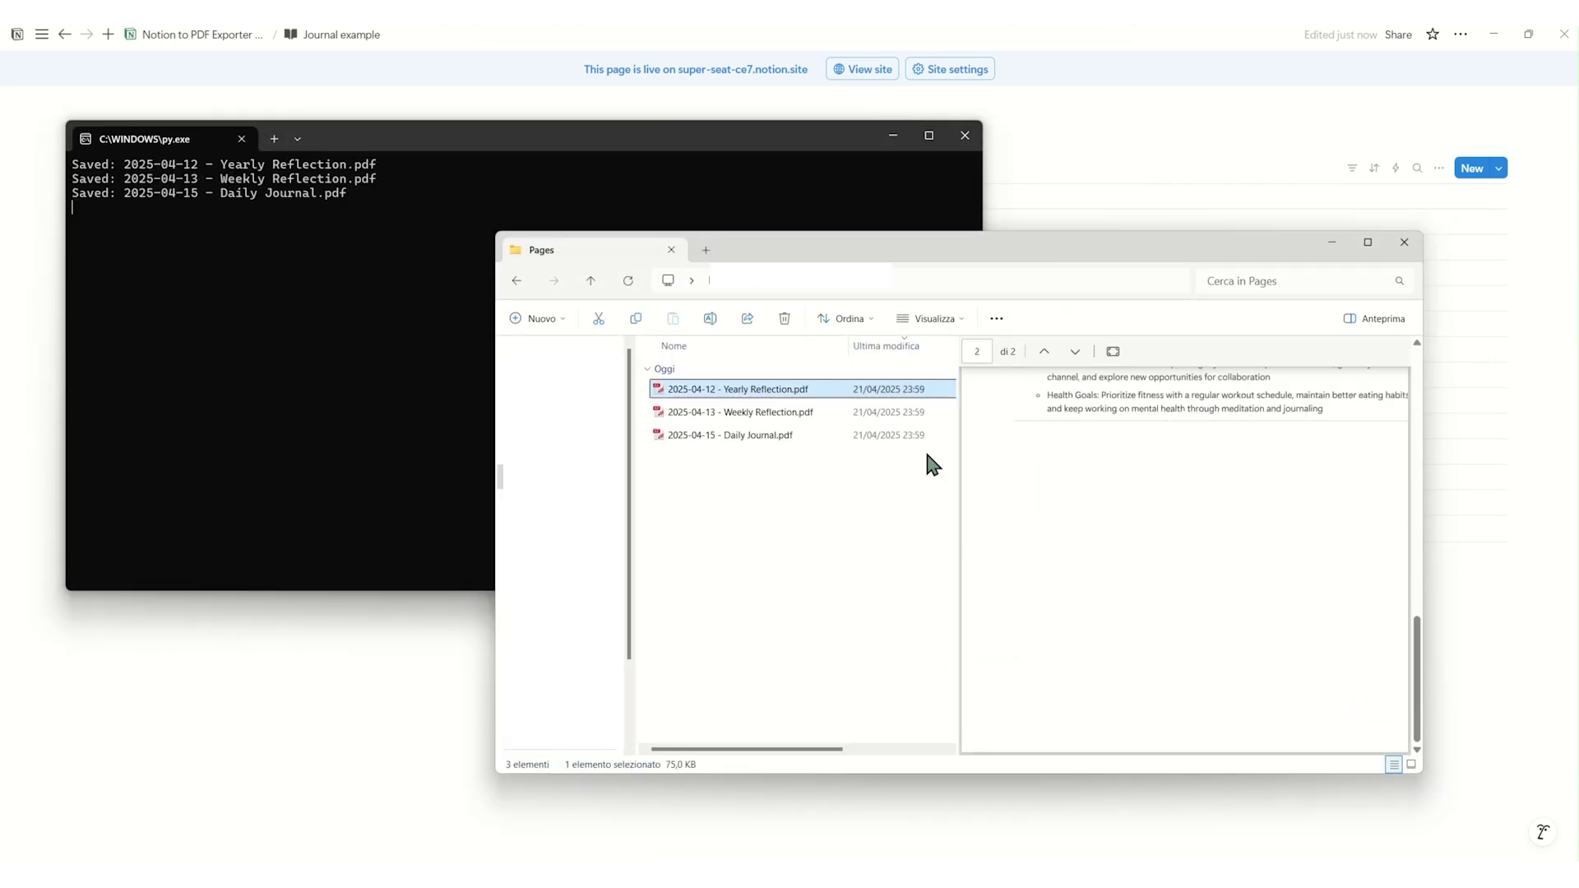
key(Down)
key(Down)
scroll(1028, 445, down, 10)
scroll(1075, 466, up, 5)
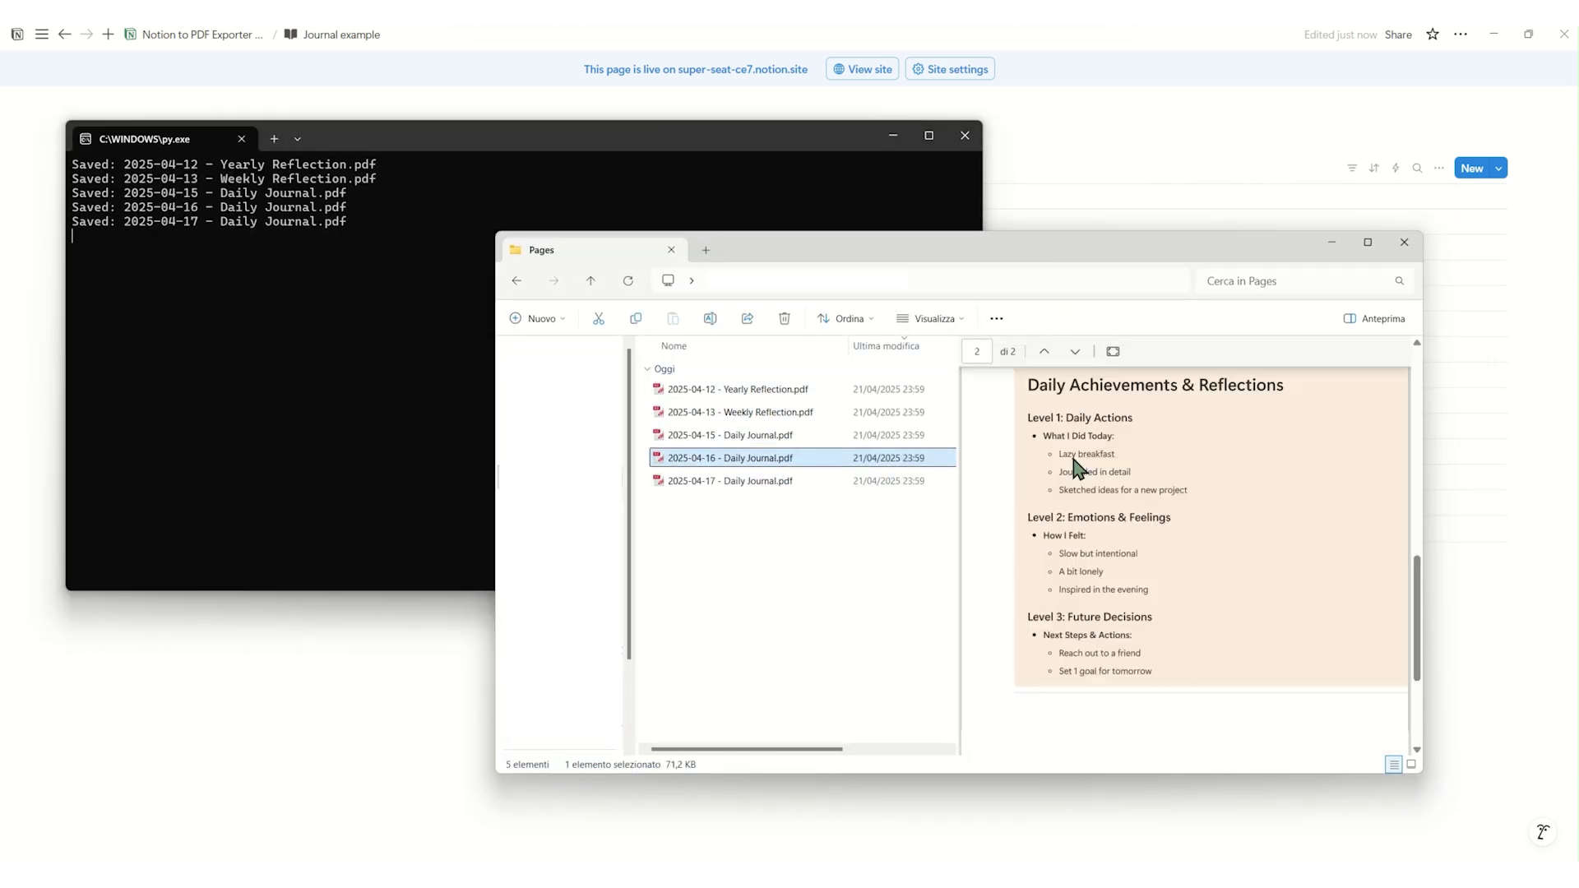
key(Down)
key(Down)
scroll(1043, 469, down, 10)
key(Down)
scroll(1047, 440, down, 5)
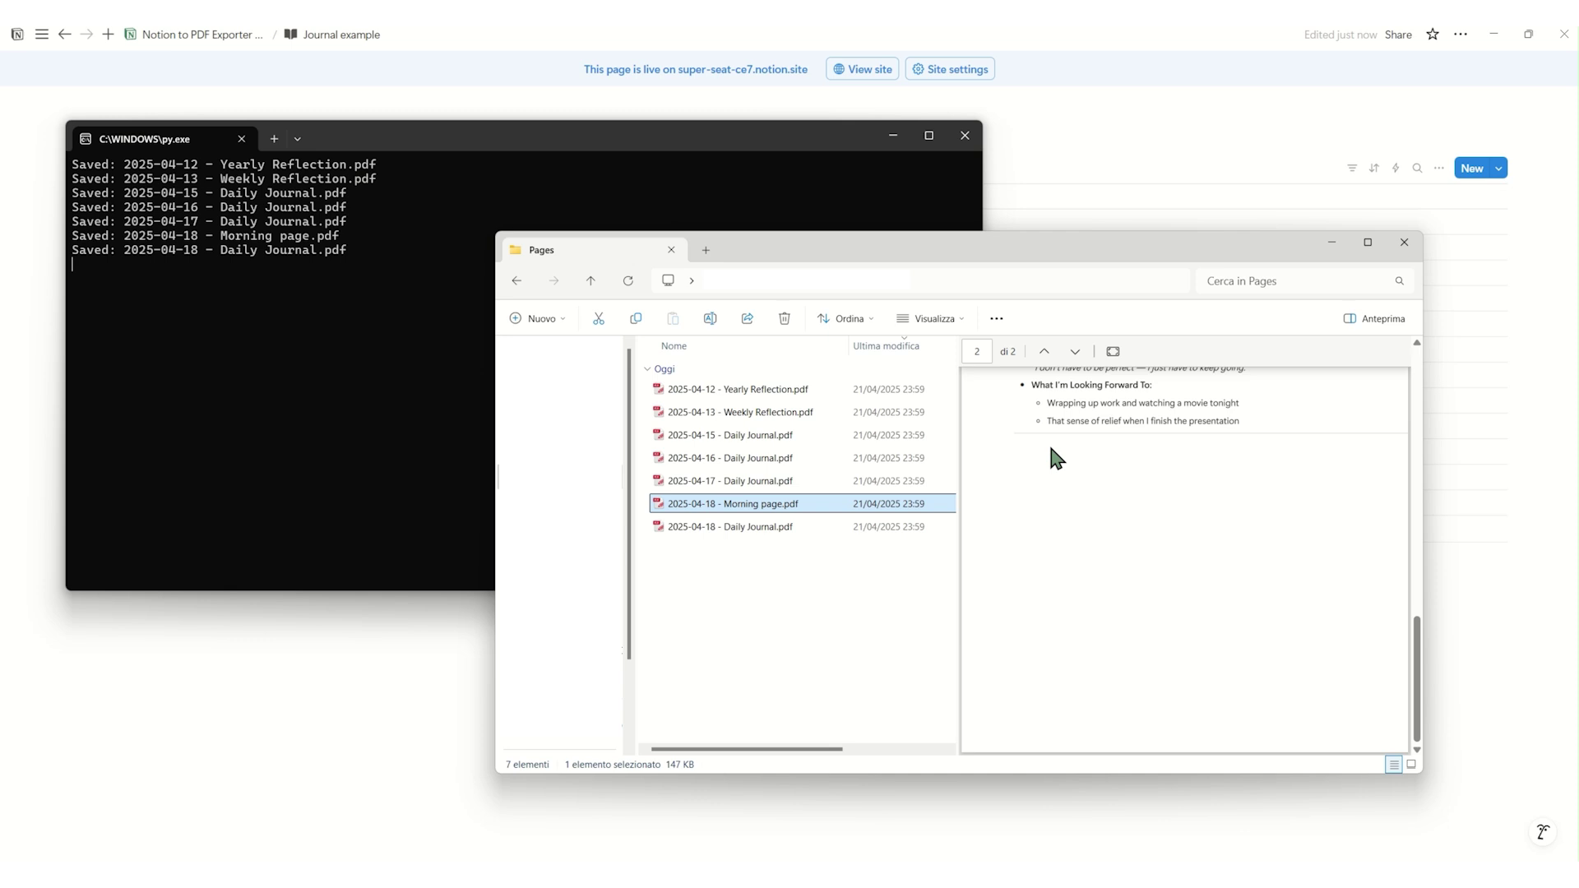
key(Down)
scroll(1046, 444, down, 10)
key(Down)
scroll(1081, 454, down, 10)
key(Down)
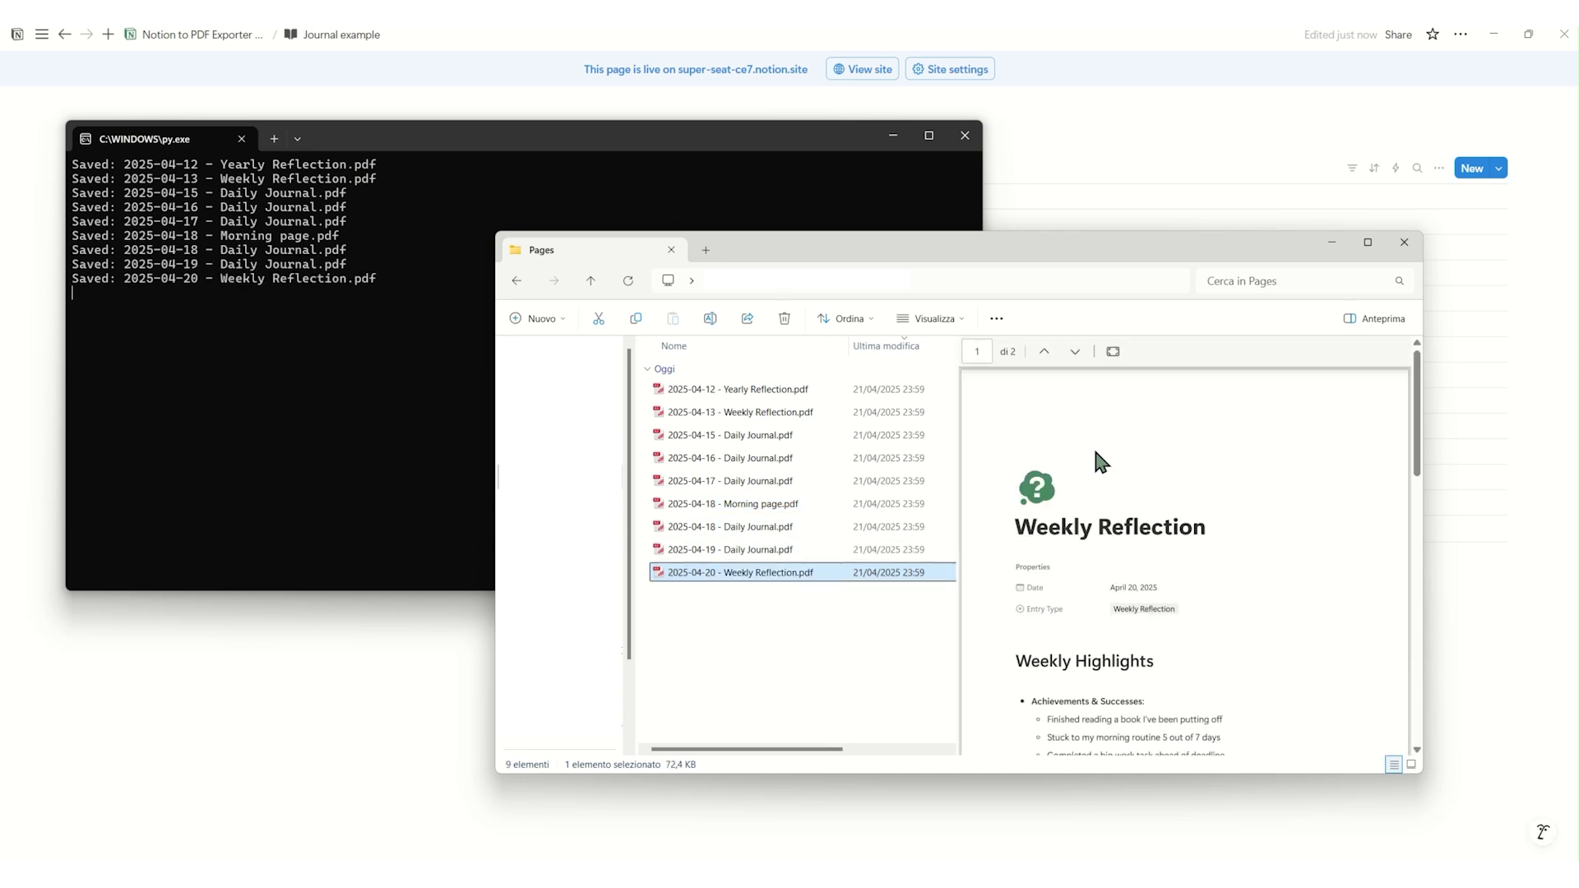
scroll(1097, 461, down, 3)
key(Down)
scroll(1074, 500, down, 10)
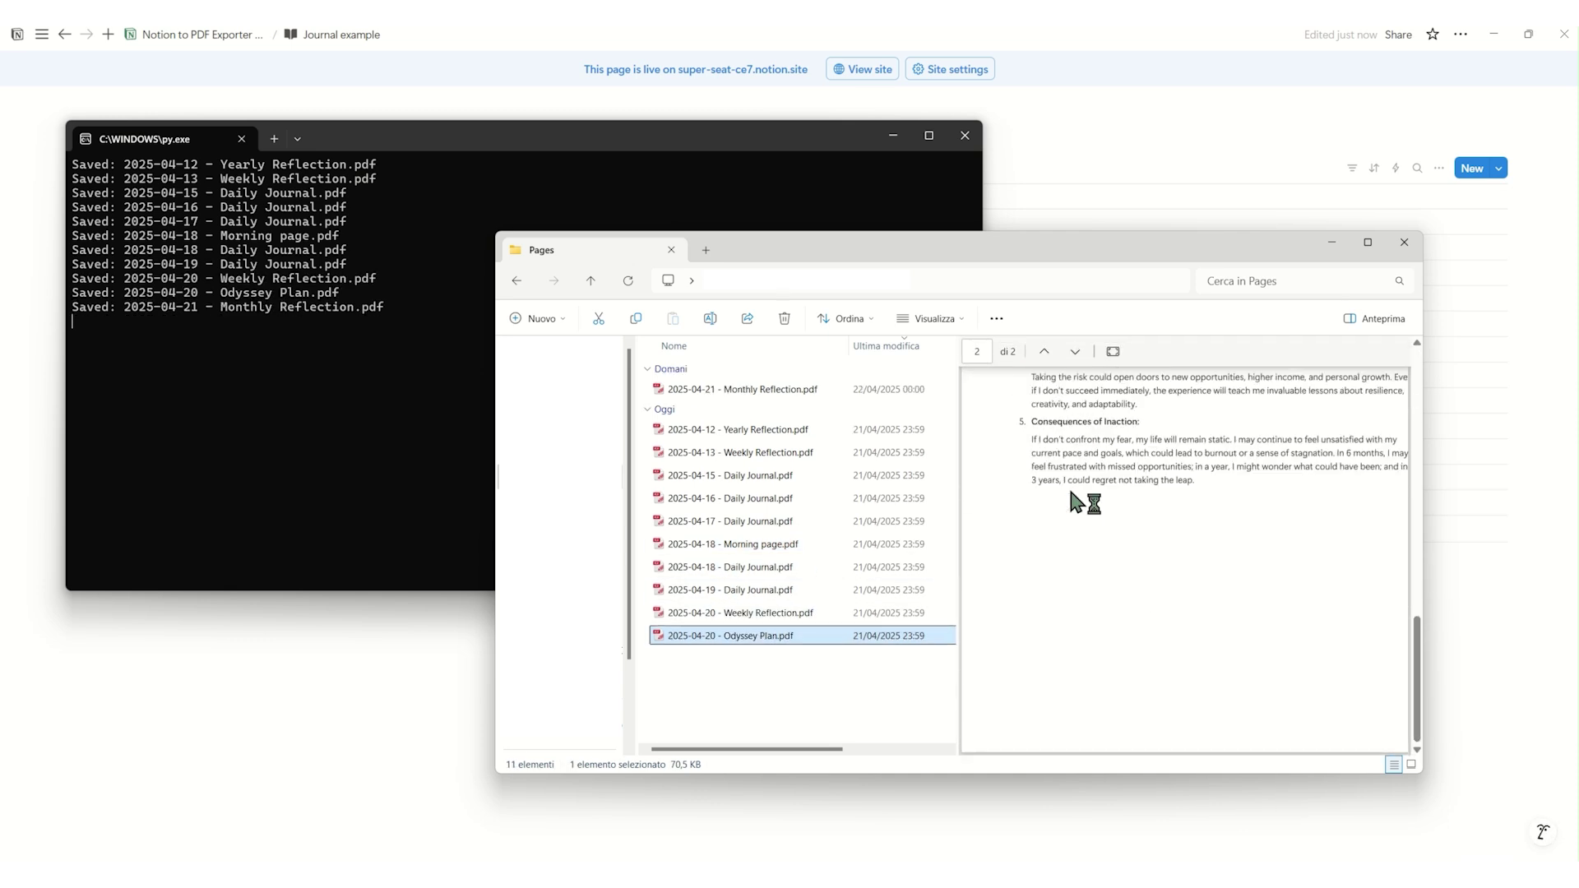
- Check the new 04-21 PDFs, then open the merged All_Pages.pdf from the parent folder
click(709, 391)
key(Down)
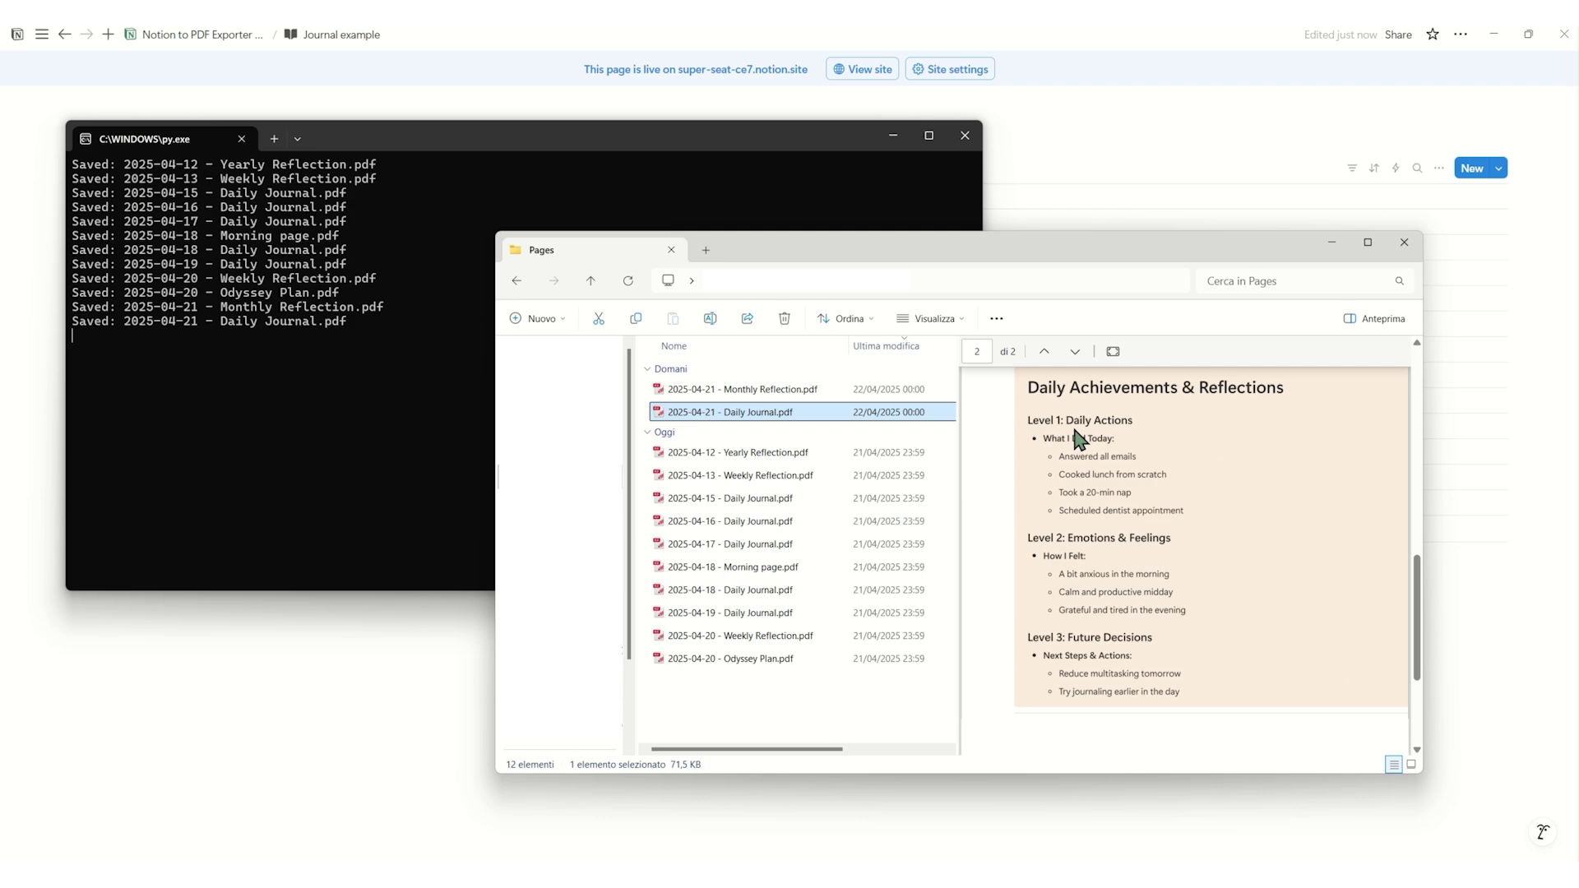
key(alt+Up)
click(709, 398)
double_click(709, 391)
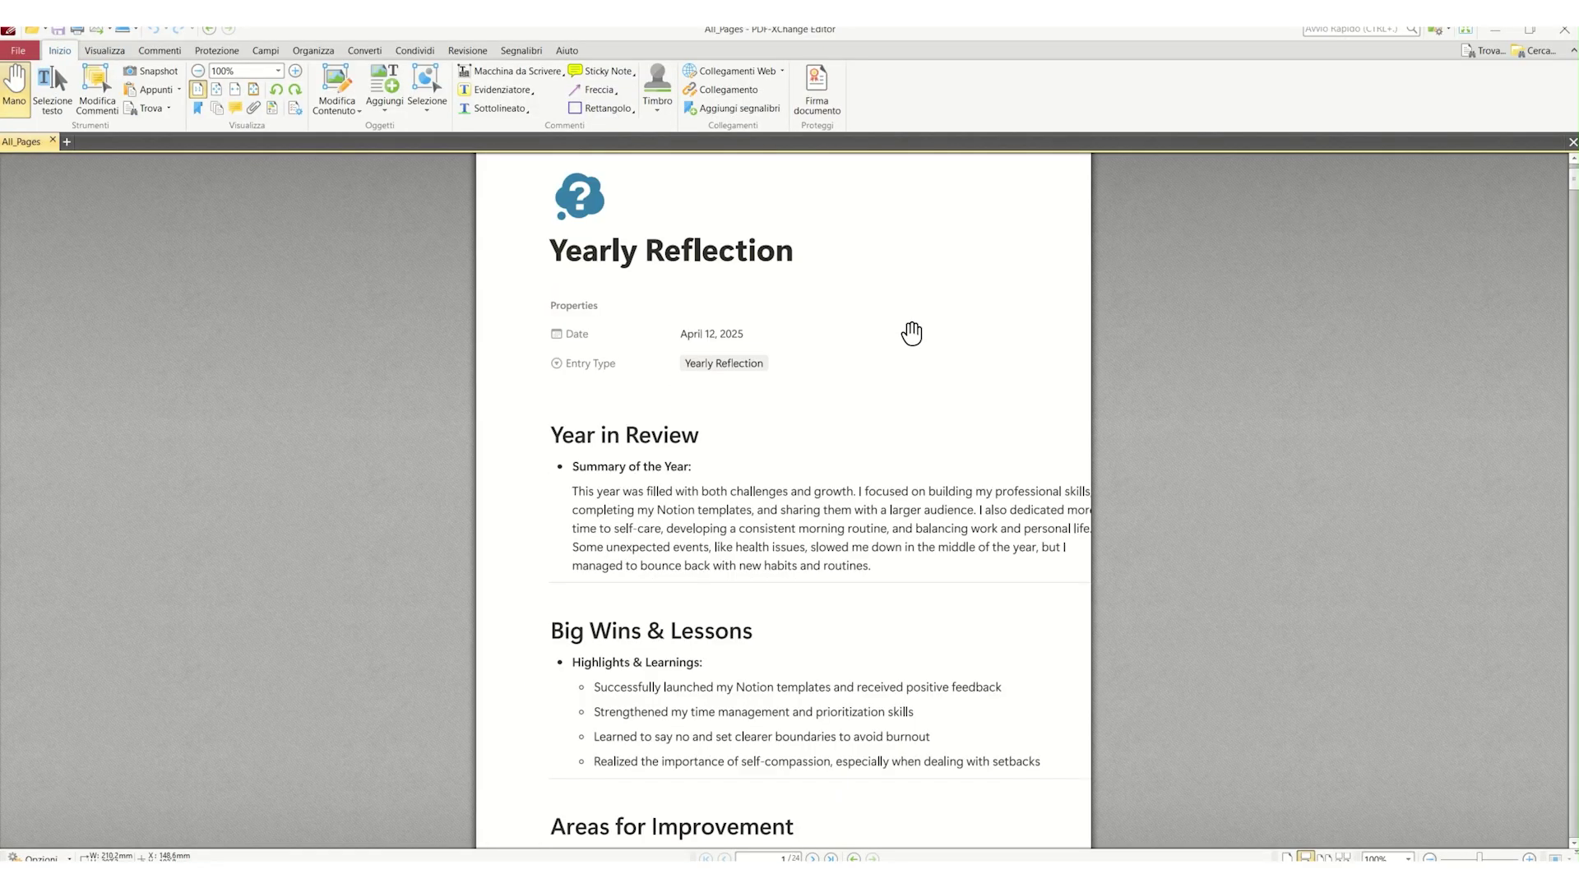
scroll(912, 334, down, 5)
scroll(911, 334, down, 10)
scroll(912, 334, down, 10)
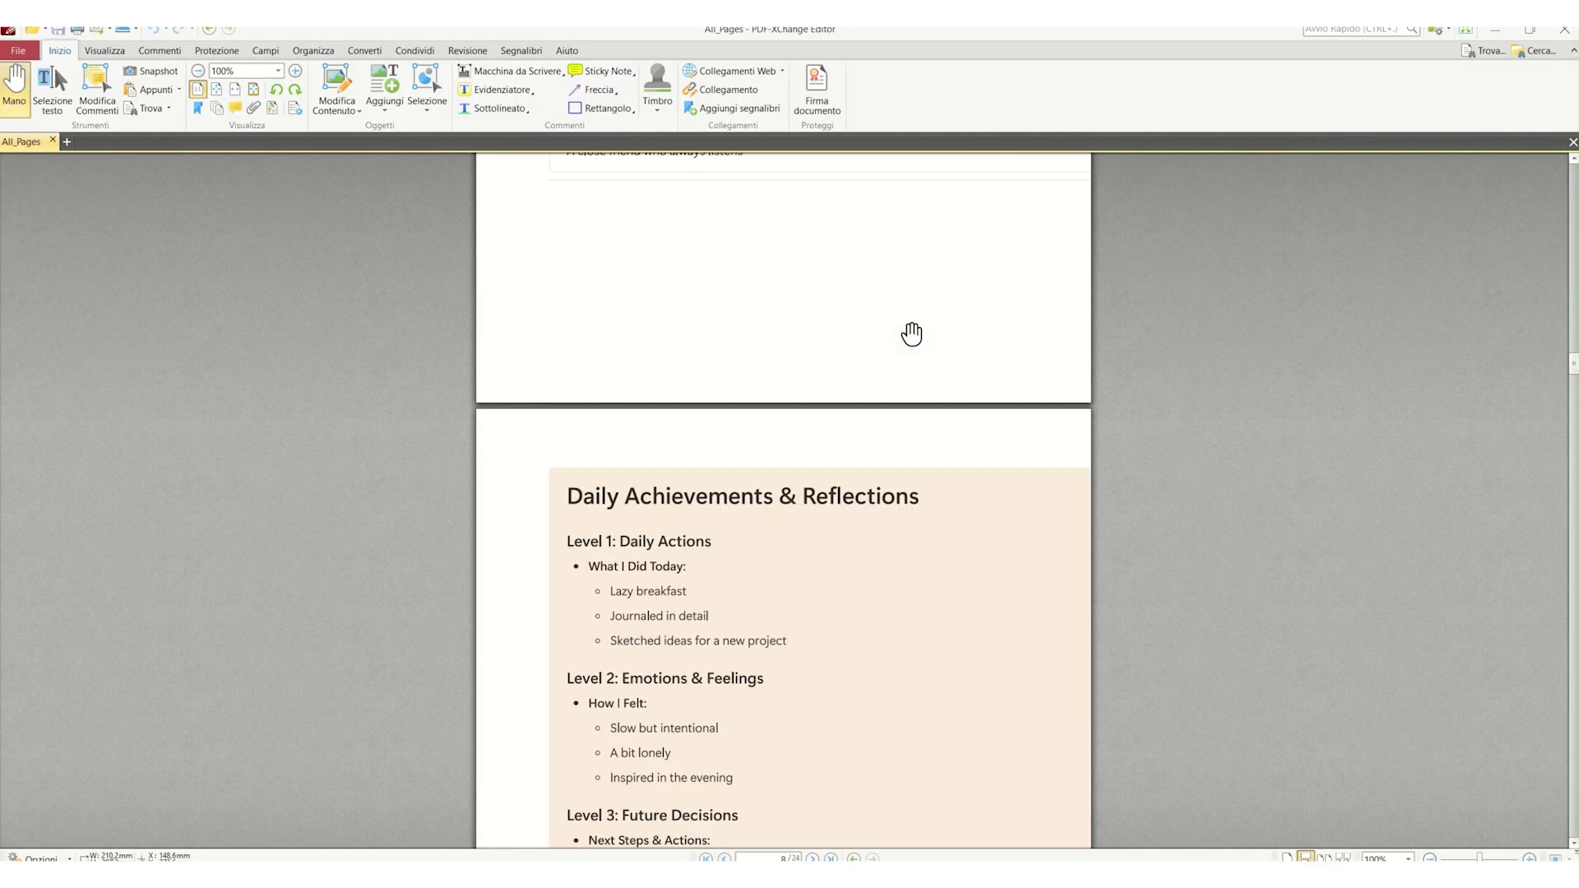
scroll(911, 334, down, 10)
scroll(911, 333, down, 10)
scroll(912, 333, down, 10)
scroll(912, 333, down, 10)
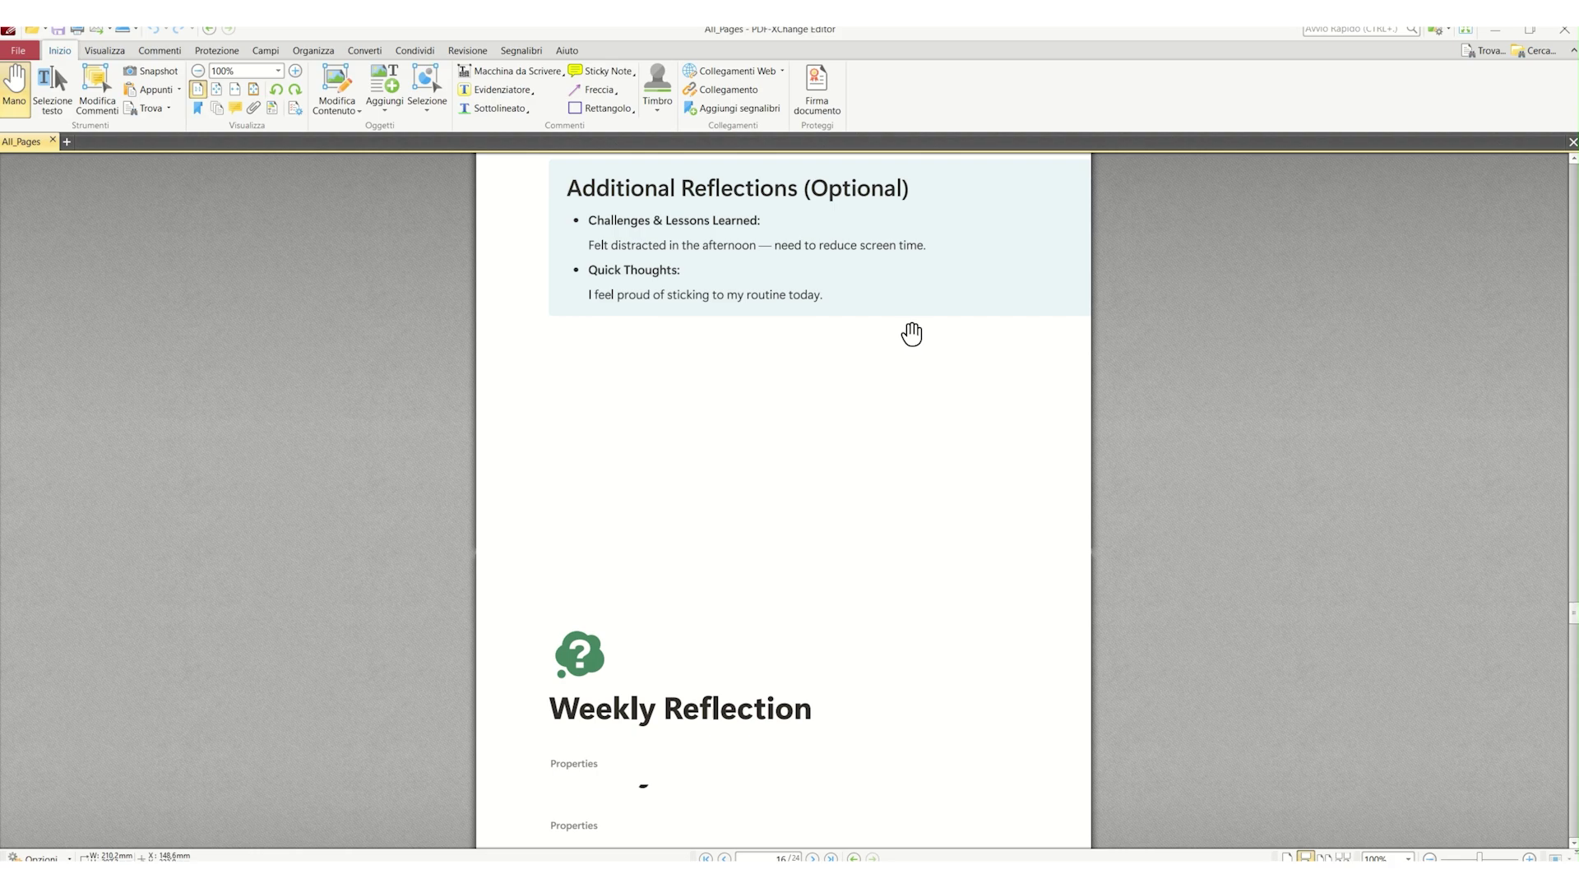
scroll(912, 334, down, 10)
scroll(911, 333, down, 10)
scroll(911, 333, down, 10)
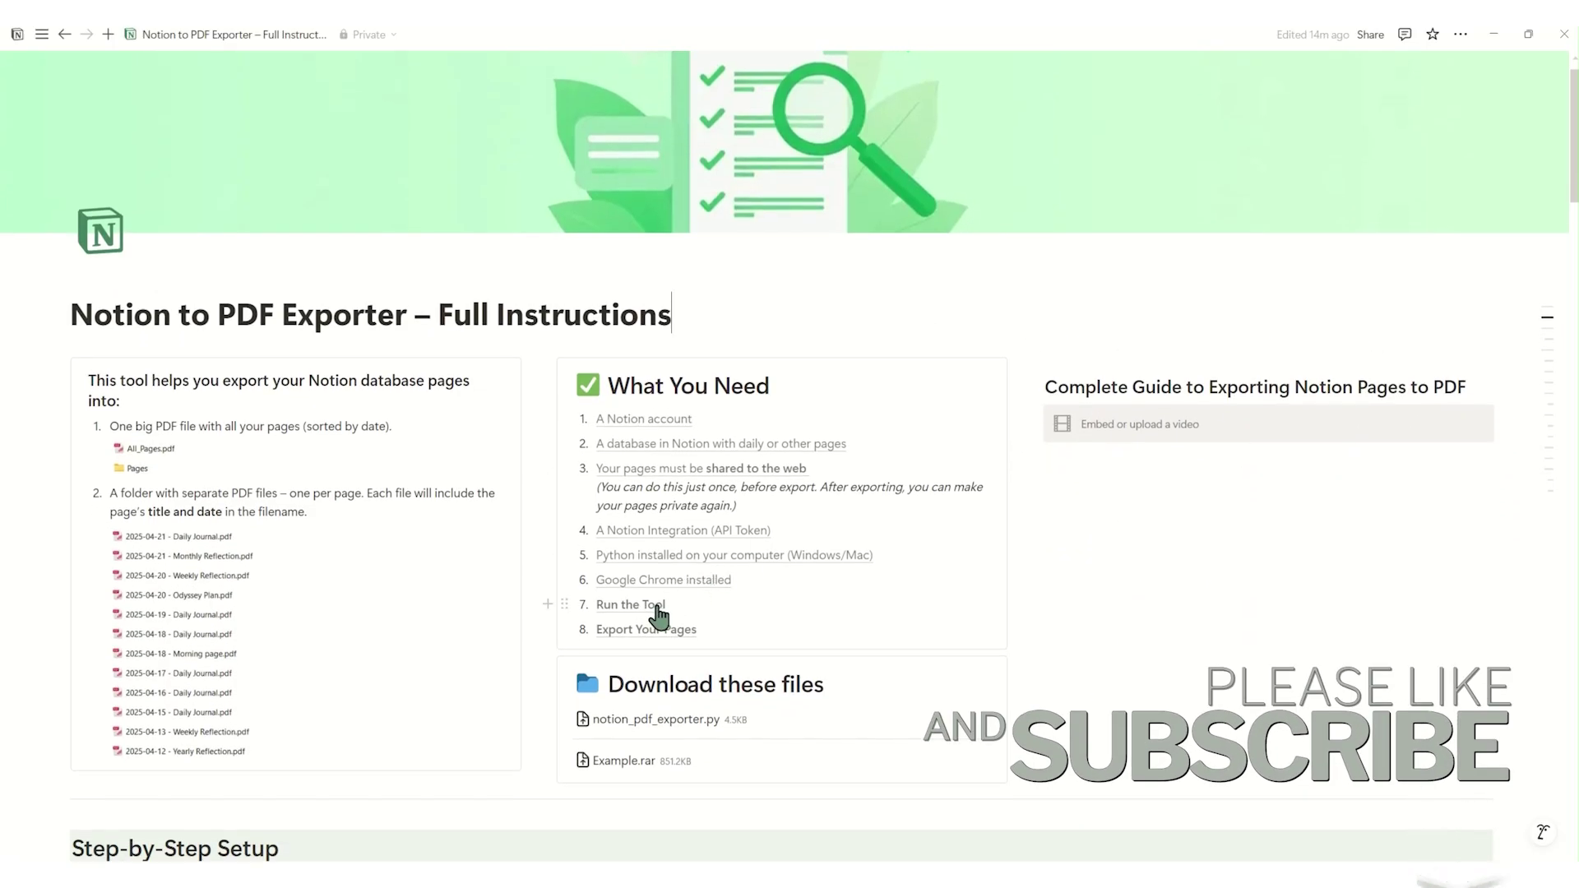
- Jump to the Run the Tool section of the exporter instructions via the What You Need link
click(654, 608)
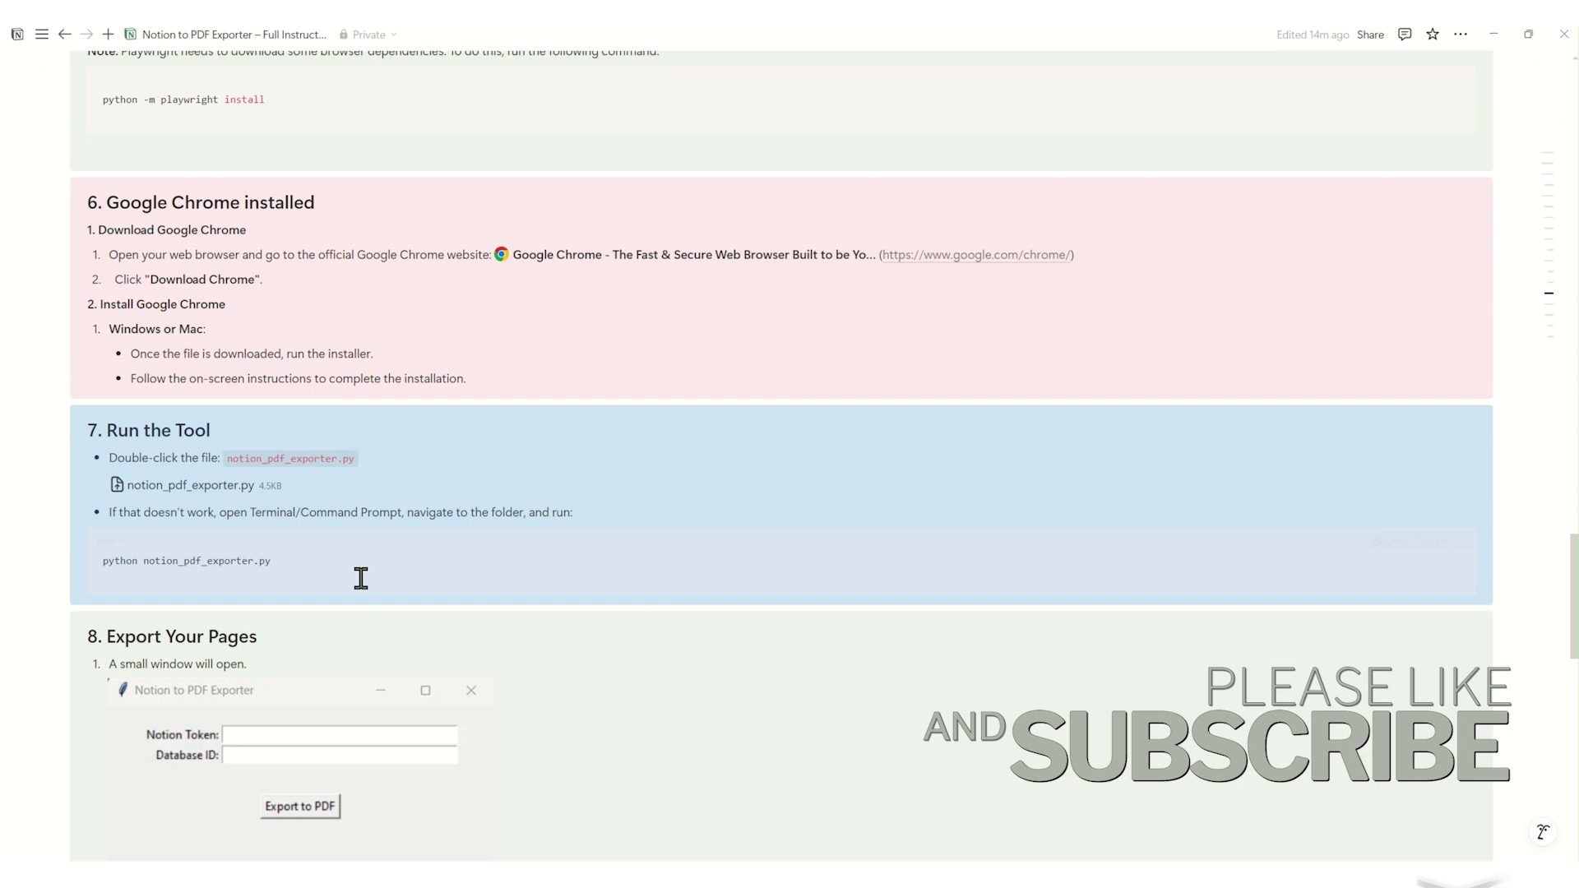
click(640, 561)
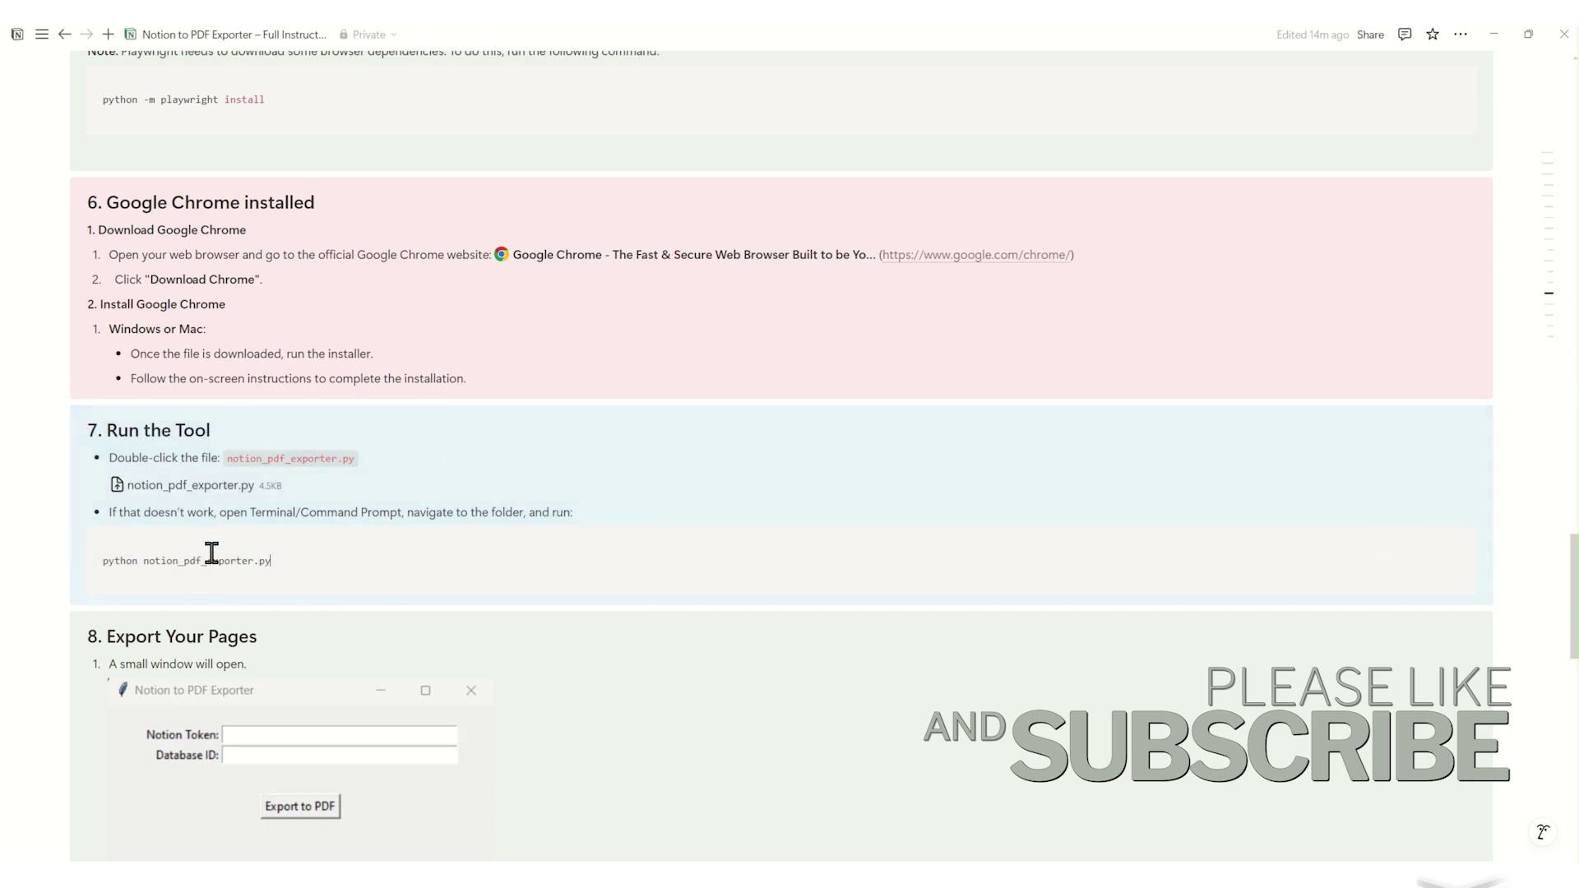
scroll(535, 486, down, 2)
scroll(531, 473, down, 1)
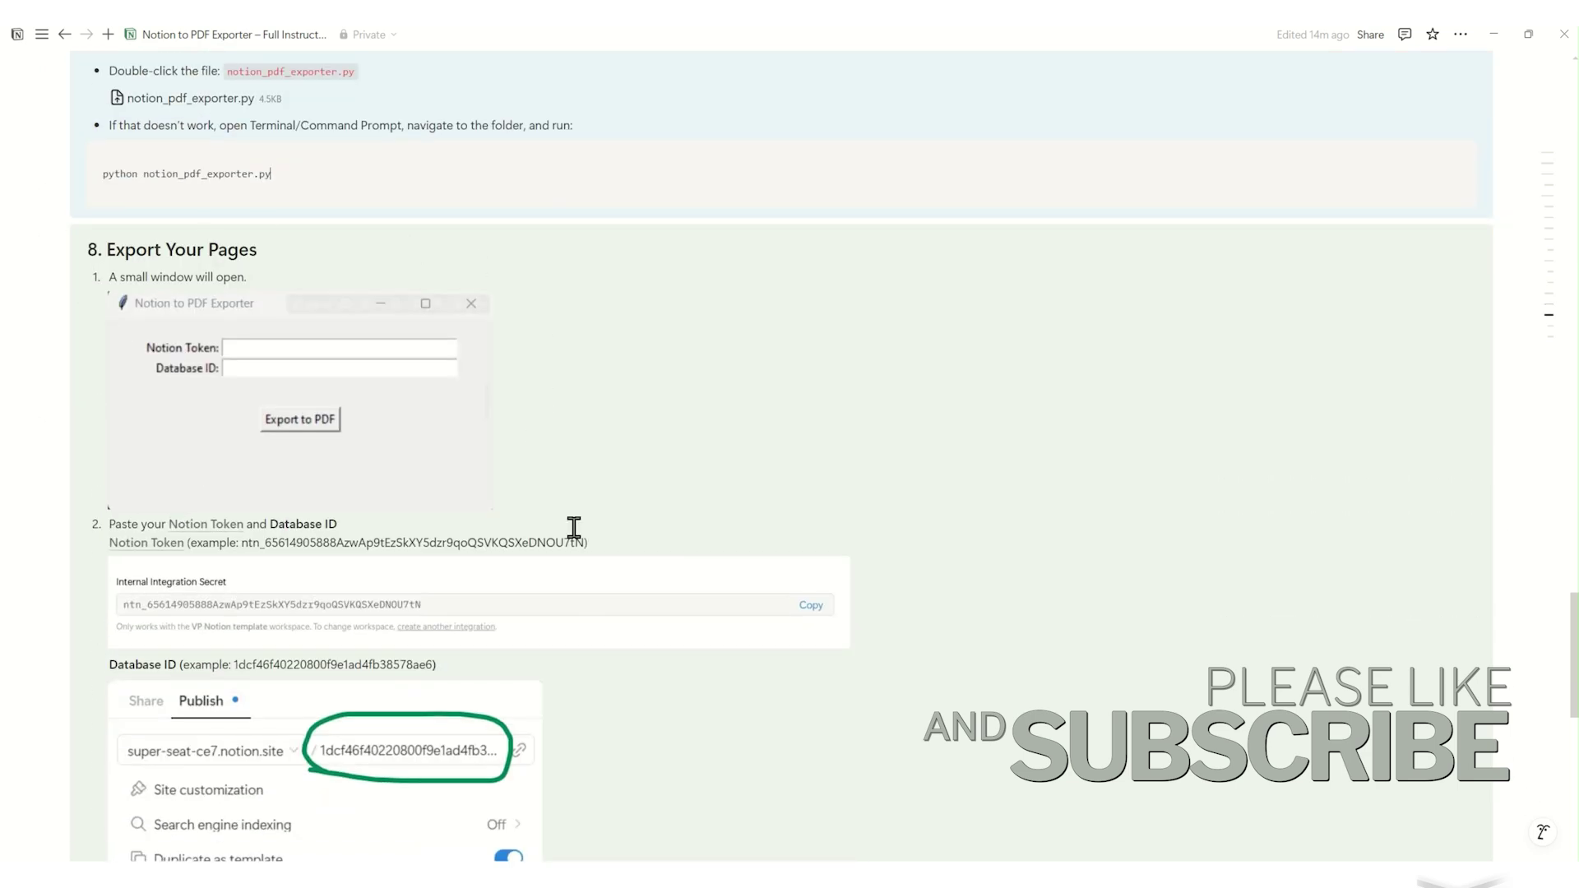
scroll(704, 448, down, 3)
scroll(709, 428, down, 2)
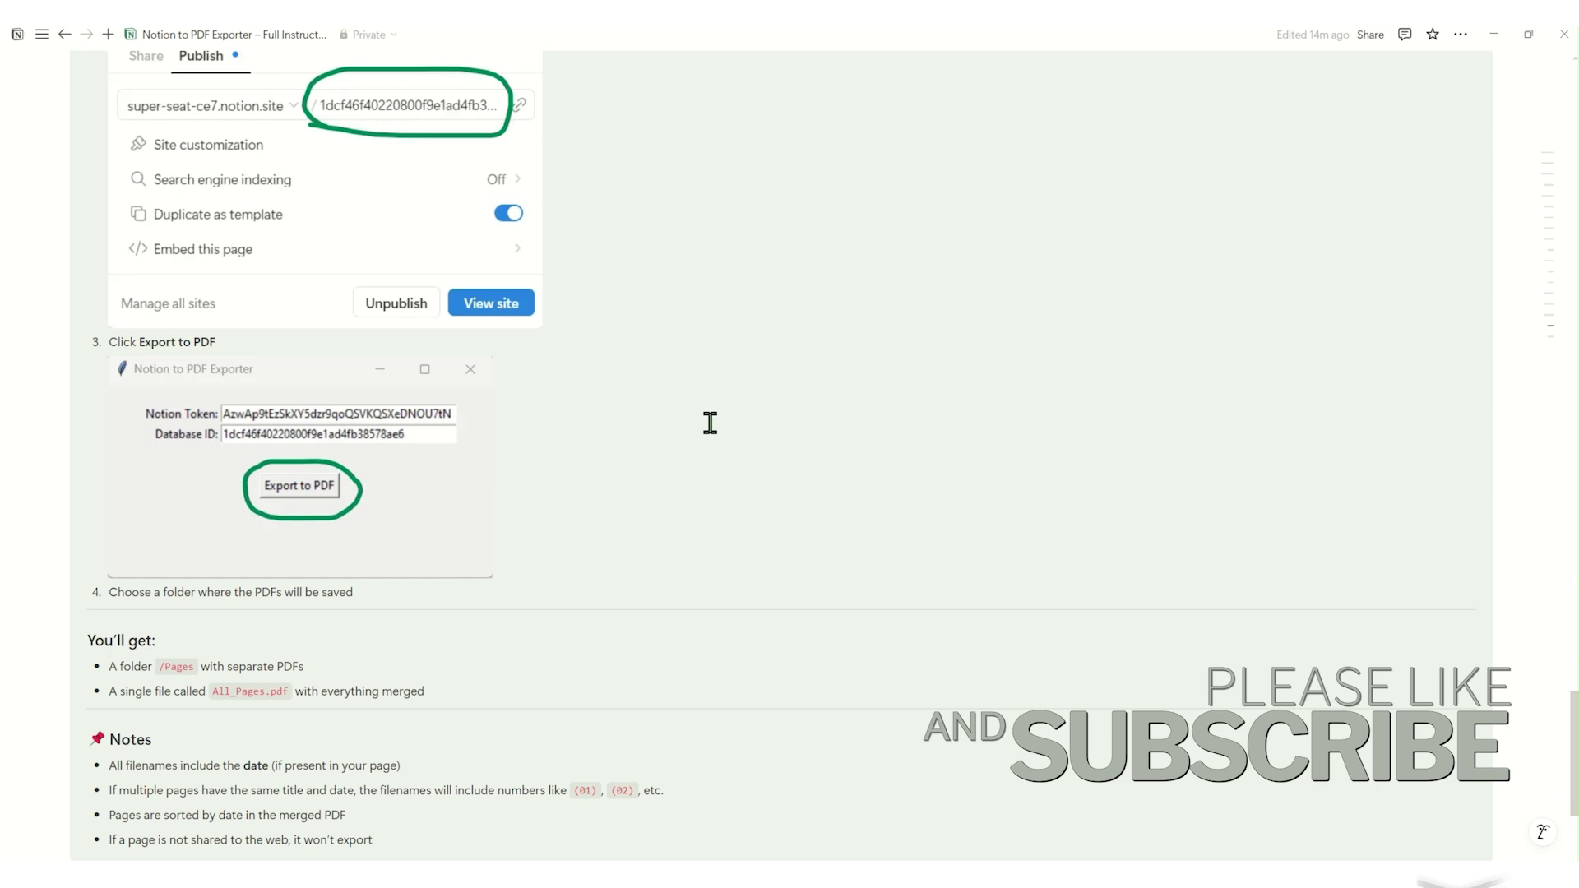
scroll(710, 422, down, 2)
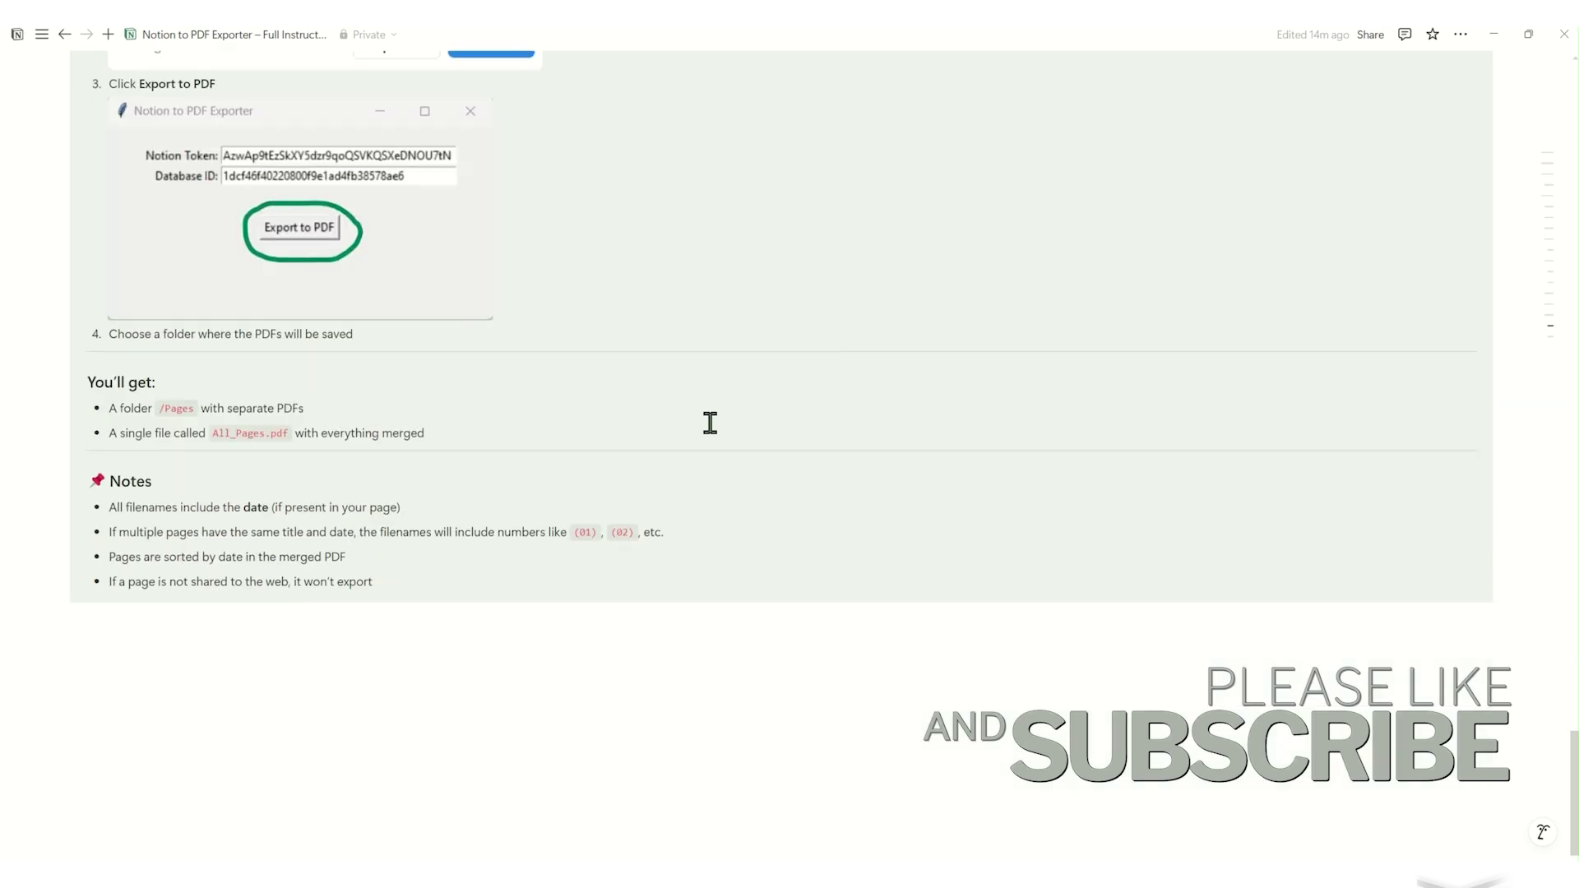
scroll(710, 423, up, 1)
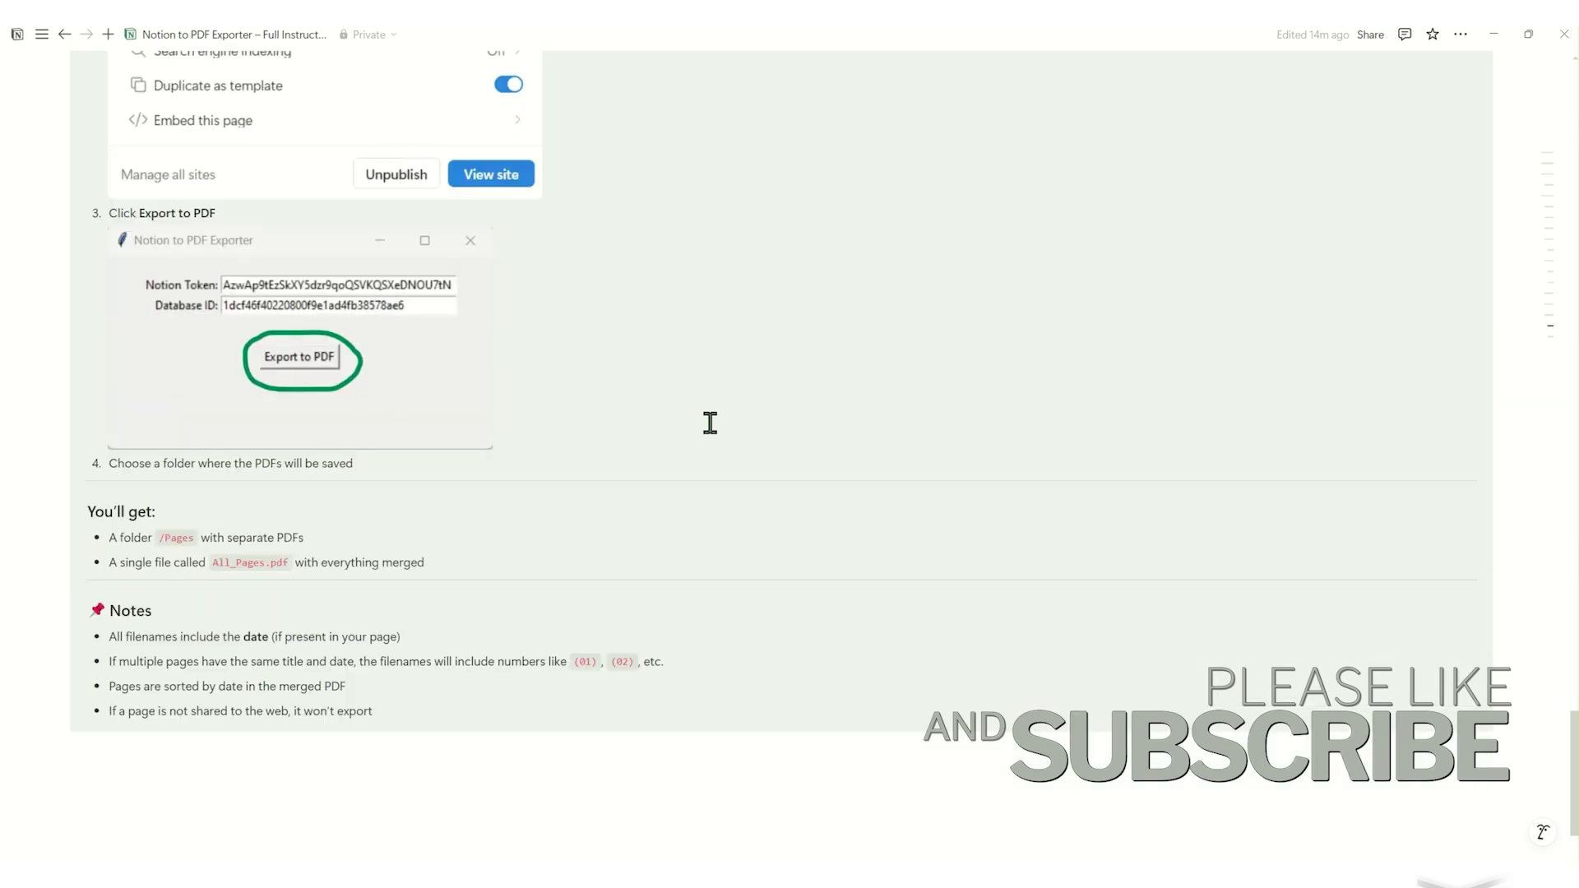